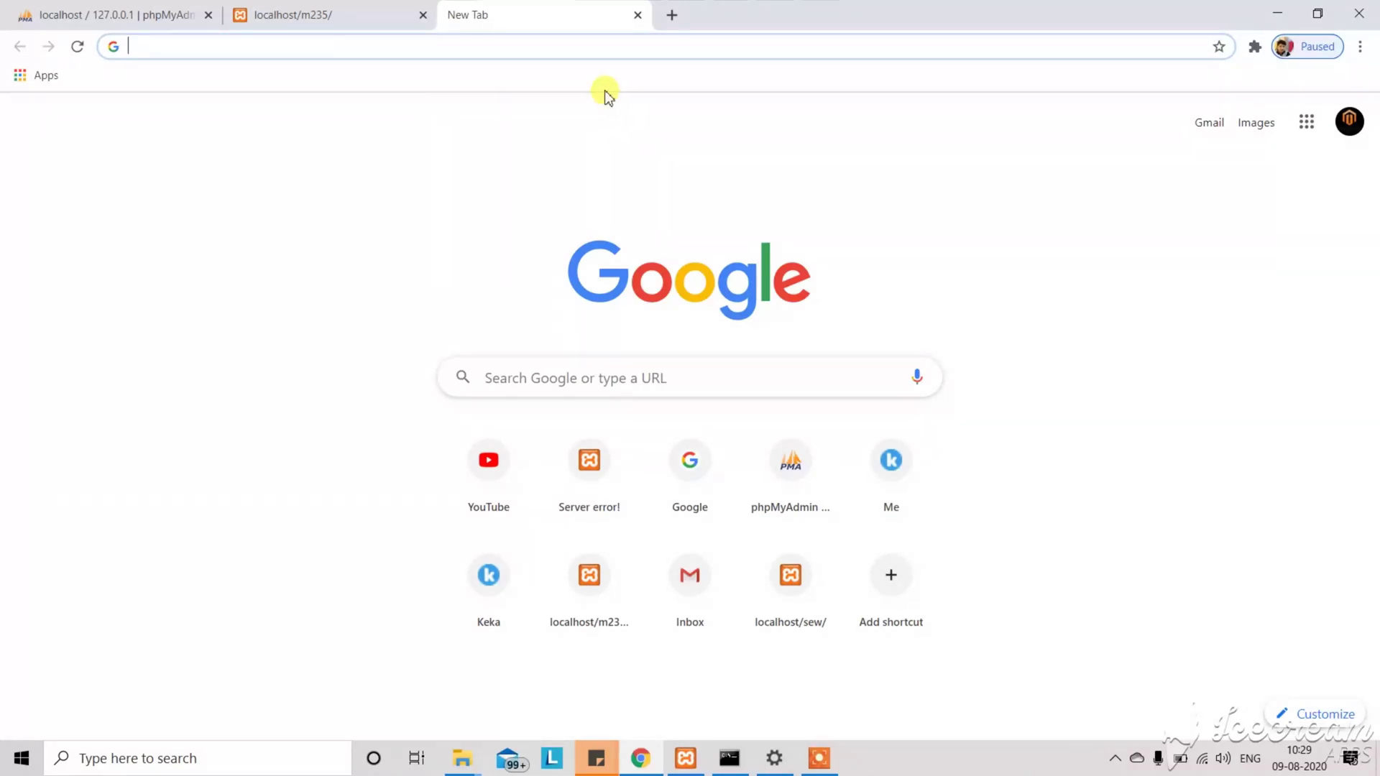
- Search Google for 'magento 2 download' using the address bar's history suggestion
click(575, 50)
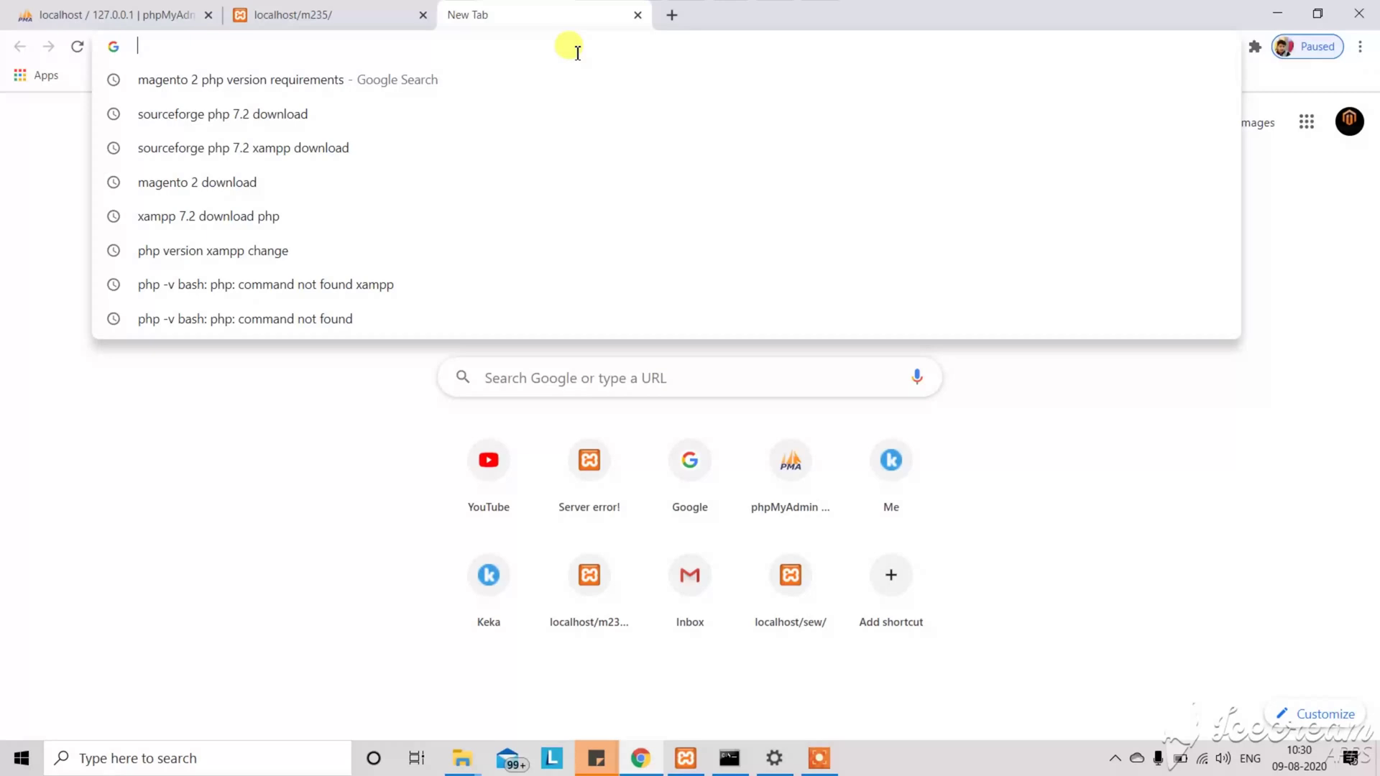
click(367, 179)
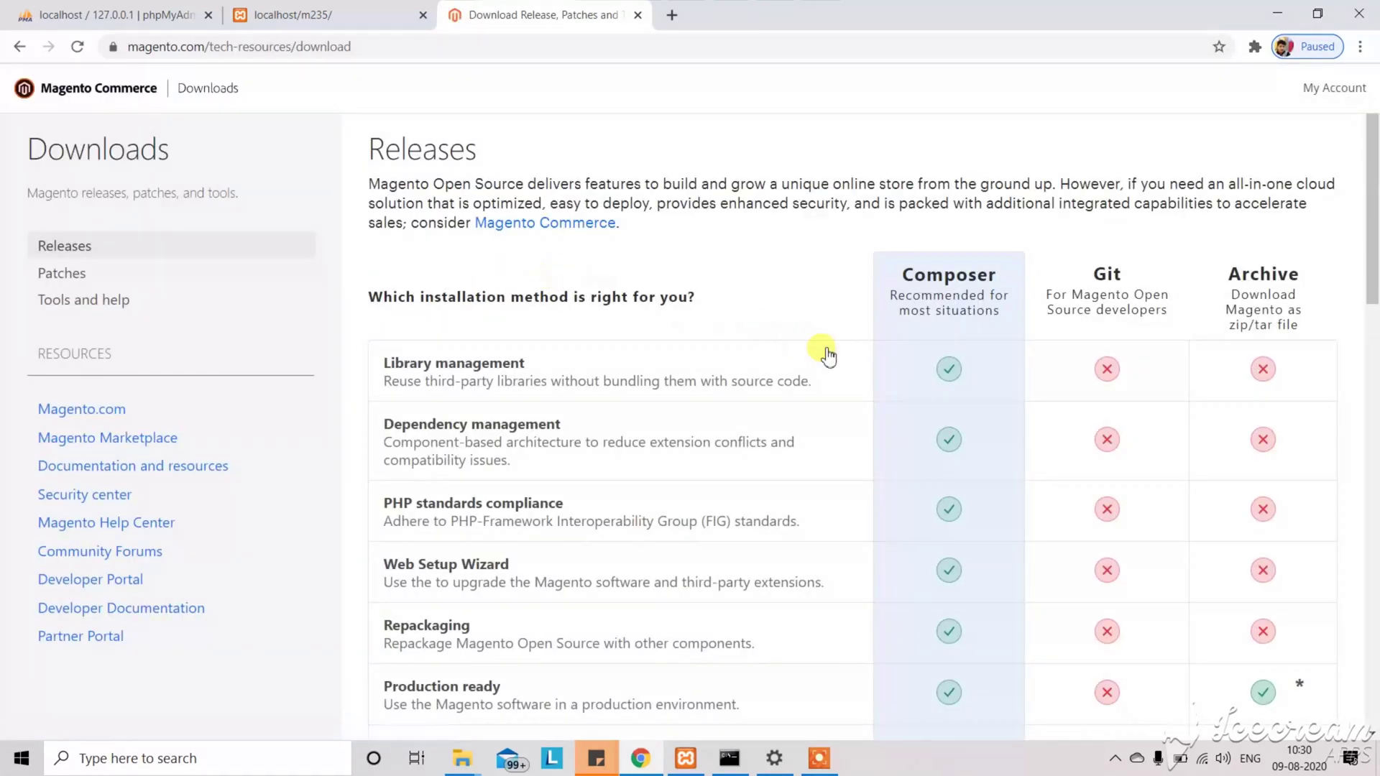
scroll(884, 362, down, 5)
scroll(884, 361, down, 3)
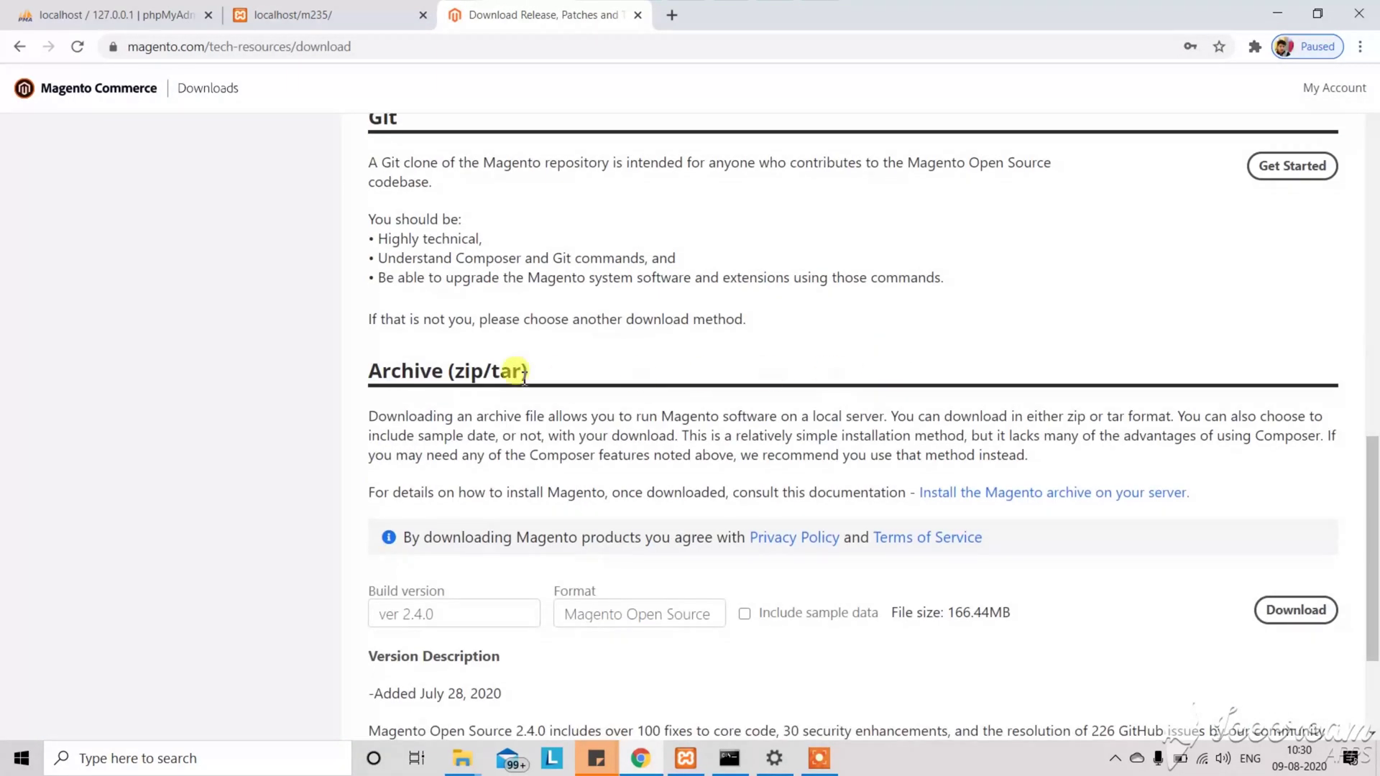
- Review the Archive (zip/tar) build version and format lists, keeping version 2.4.0
drag(358, 370, 540, 368)
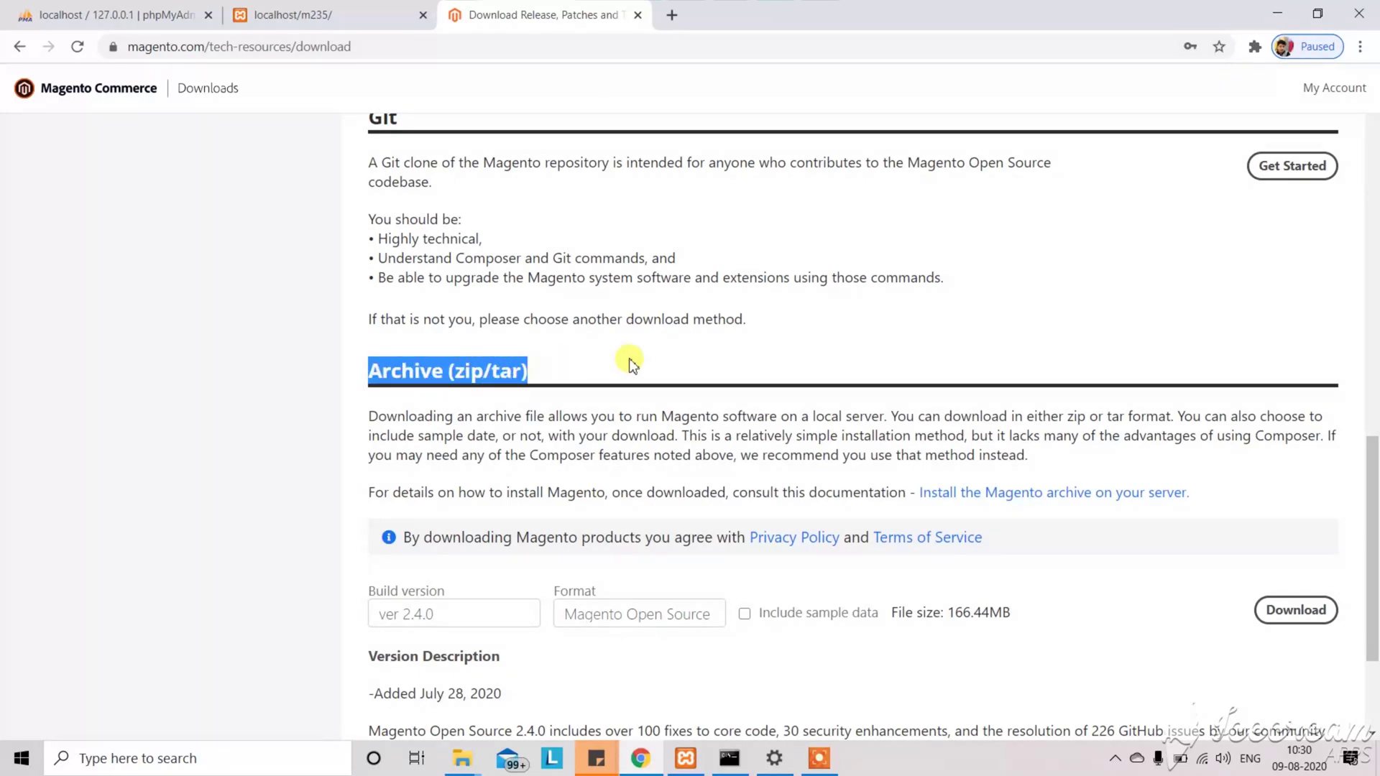
scroll(629, 363, down, 2)
click(379, 399)
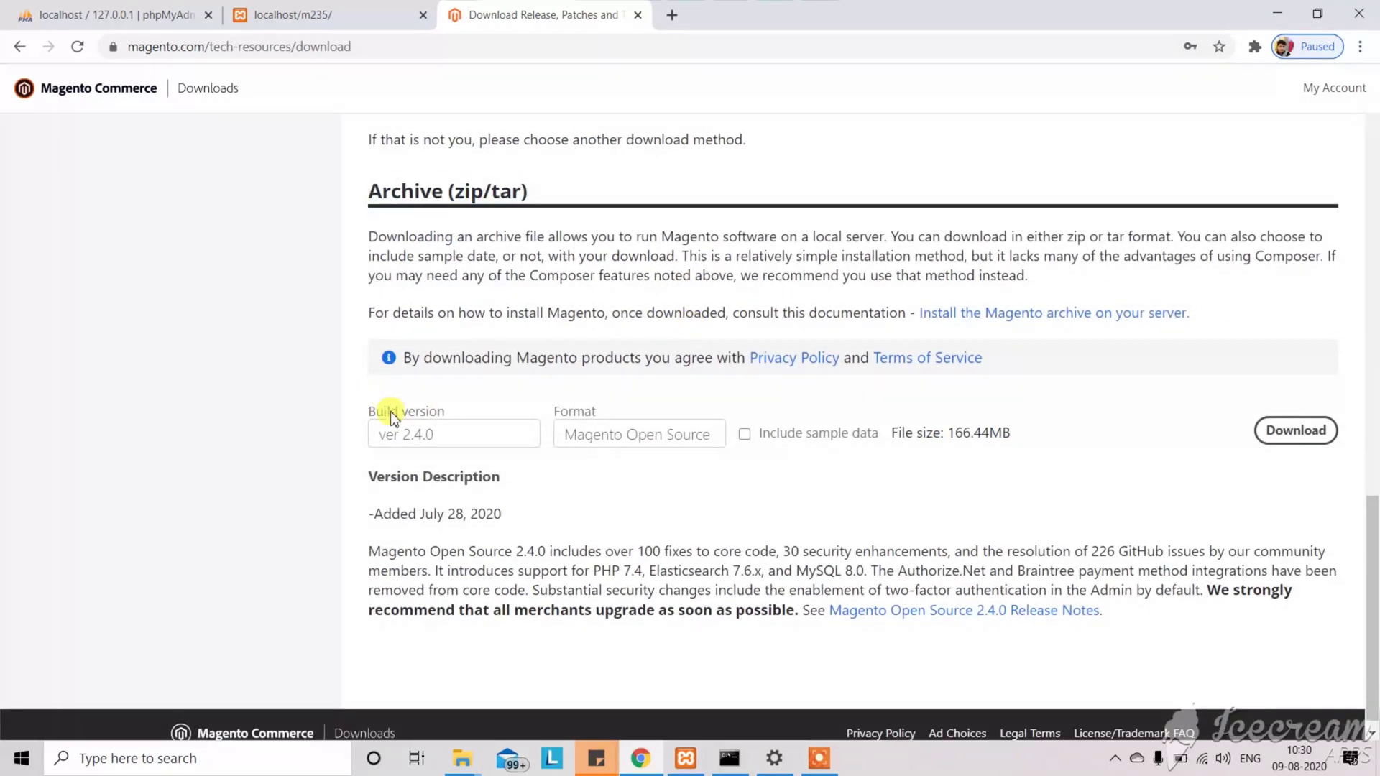
click(485, 427)
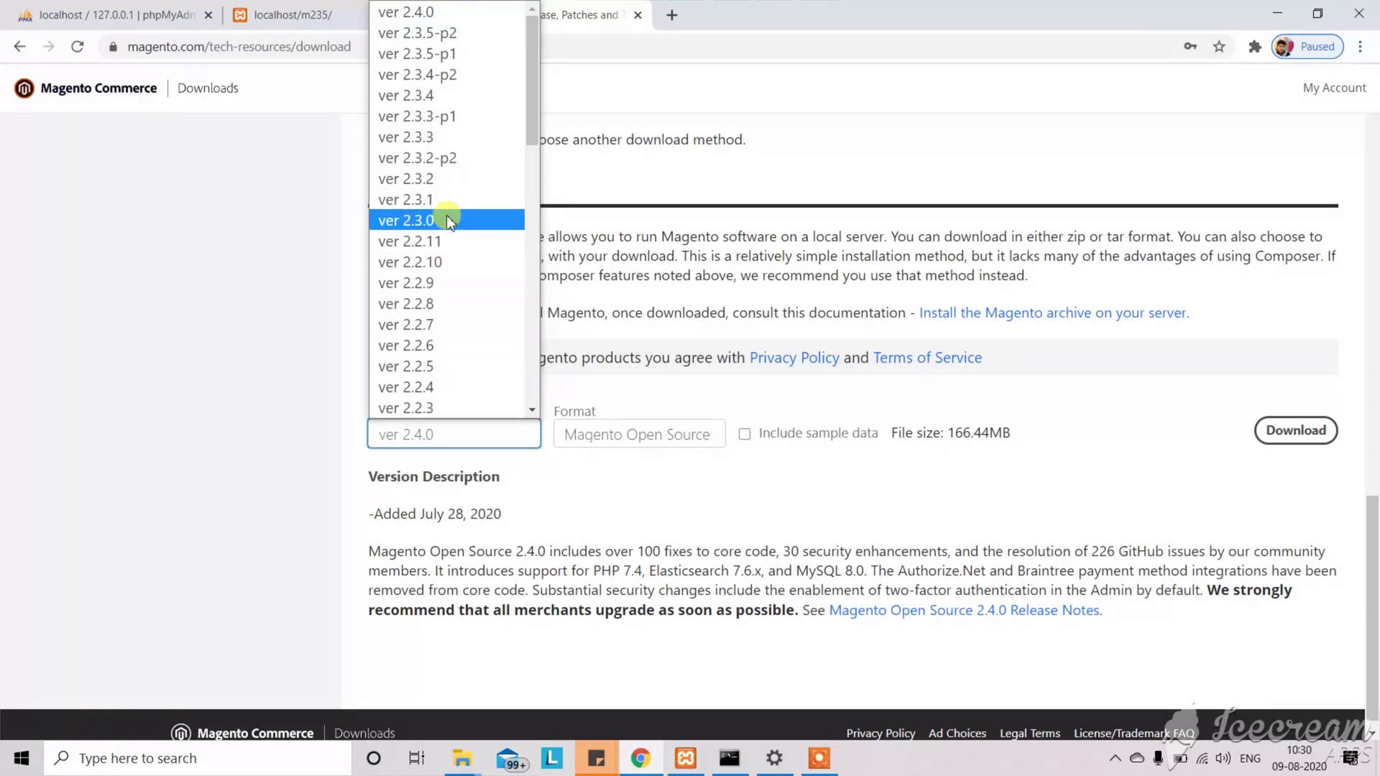
scroll(419, 263, down, 5)
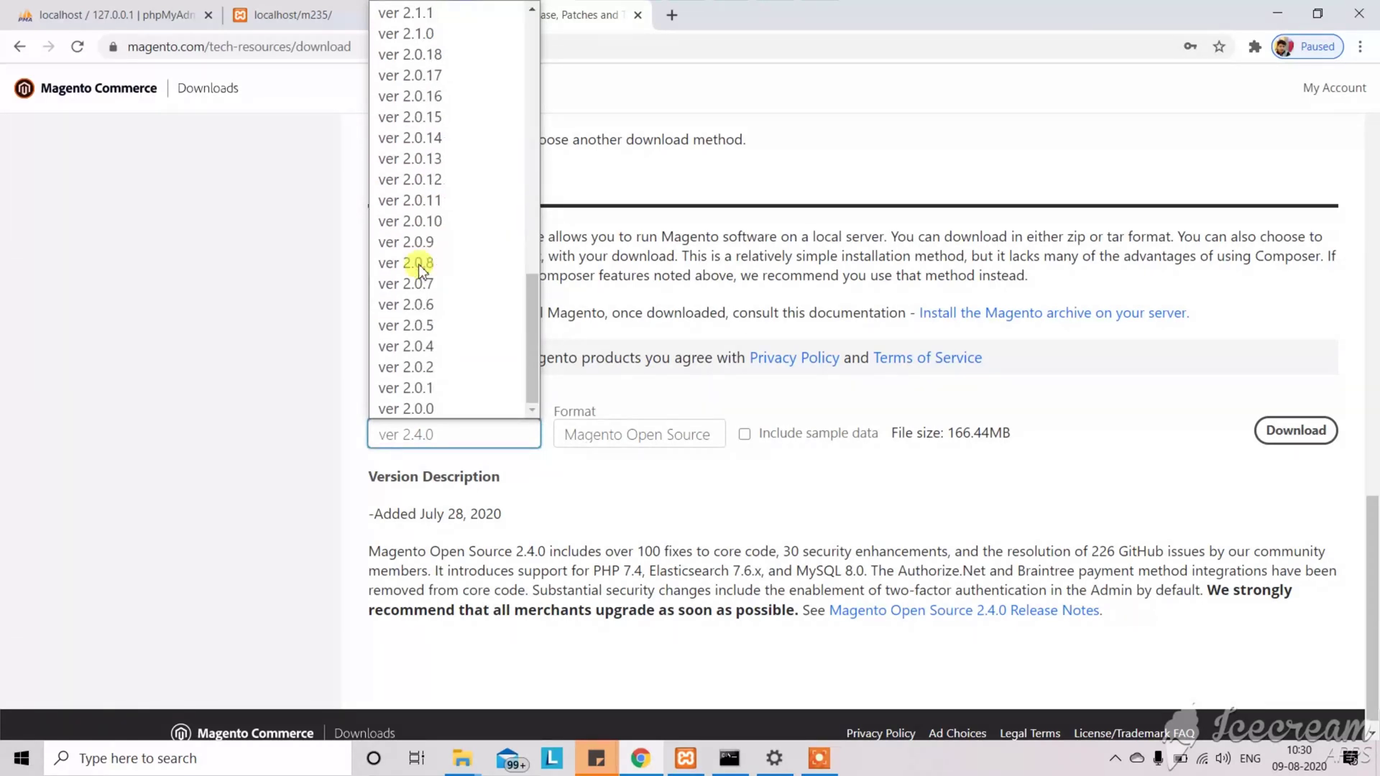
click(692, 187)
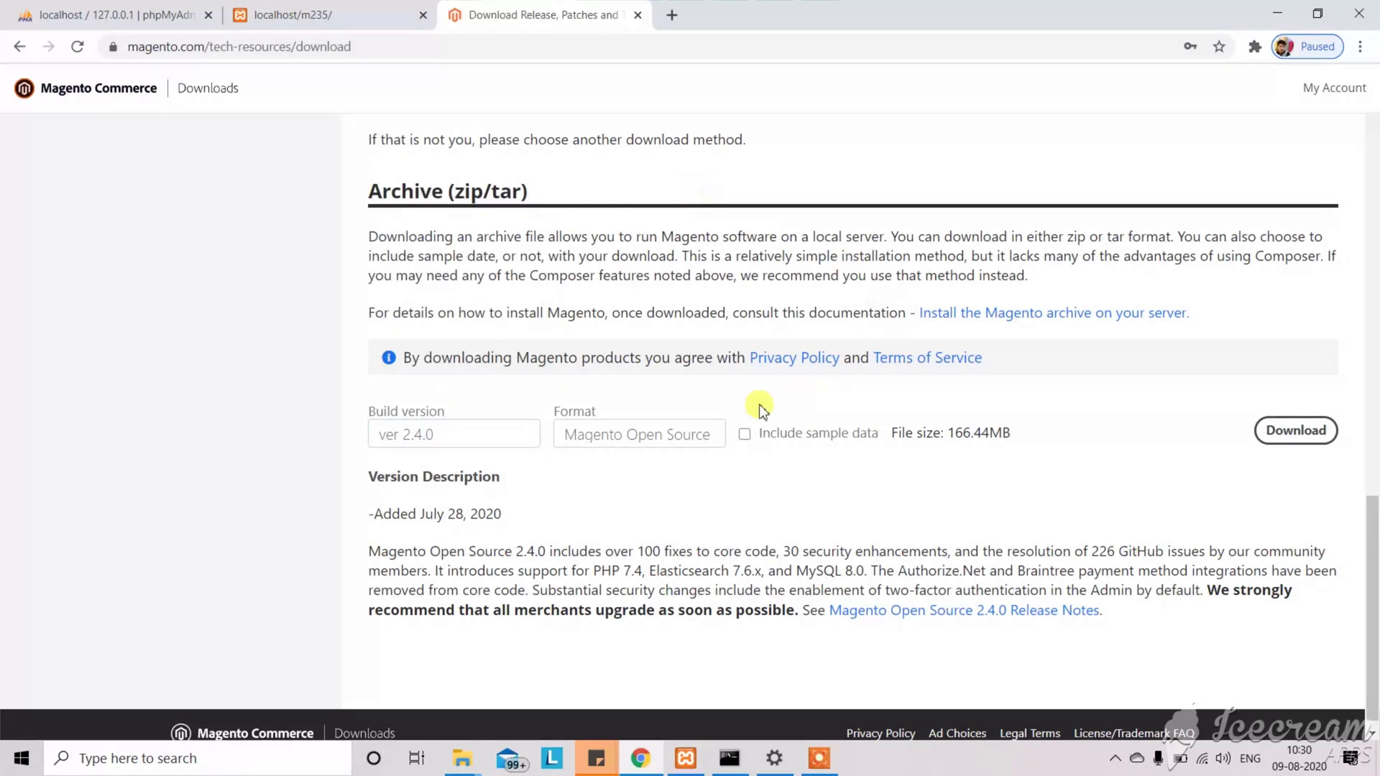
click(658, 435)
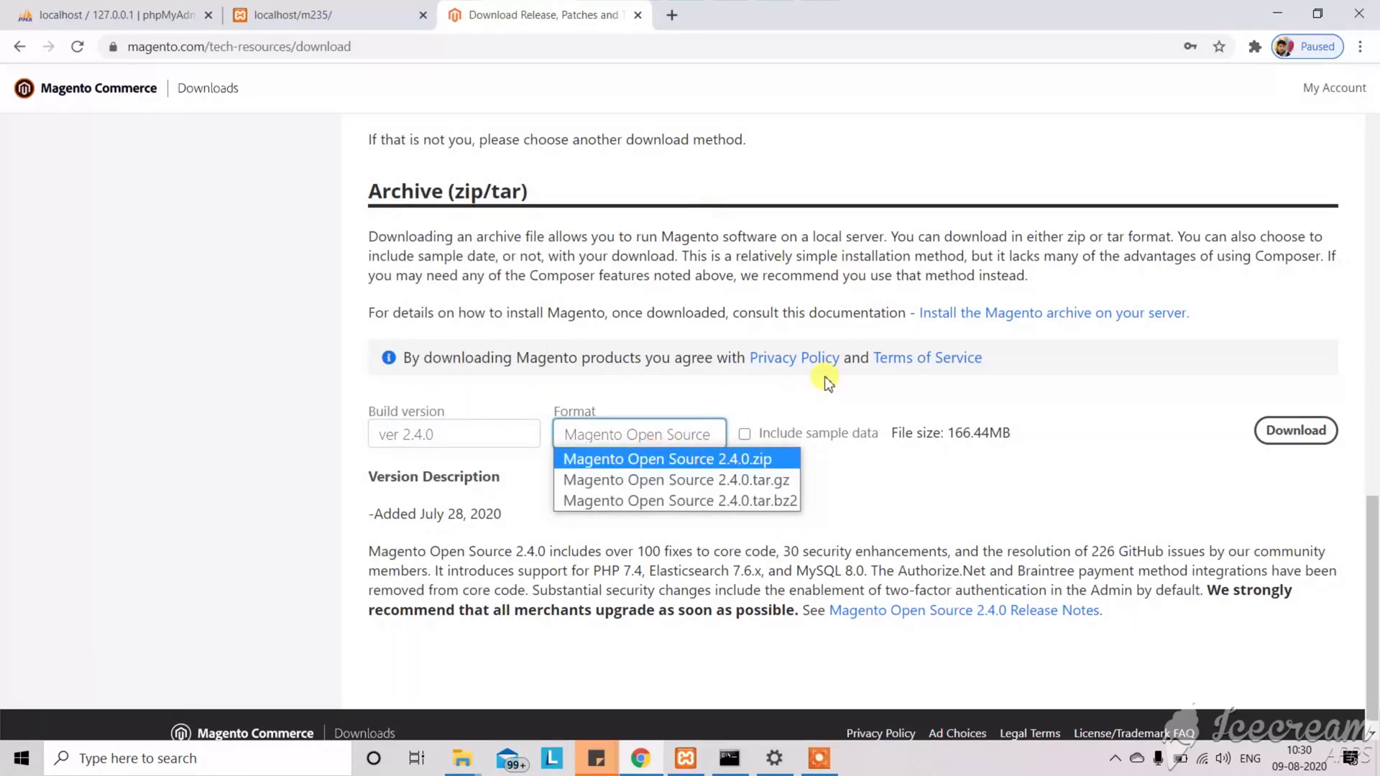
click(870, 411)
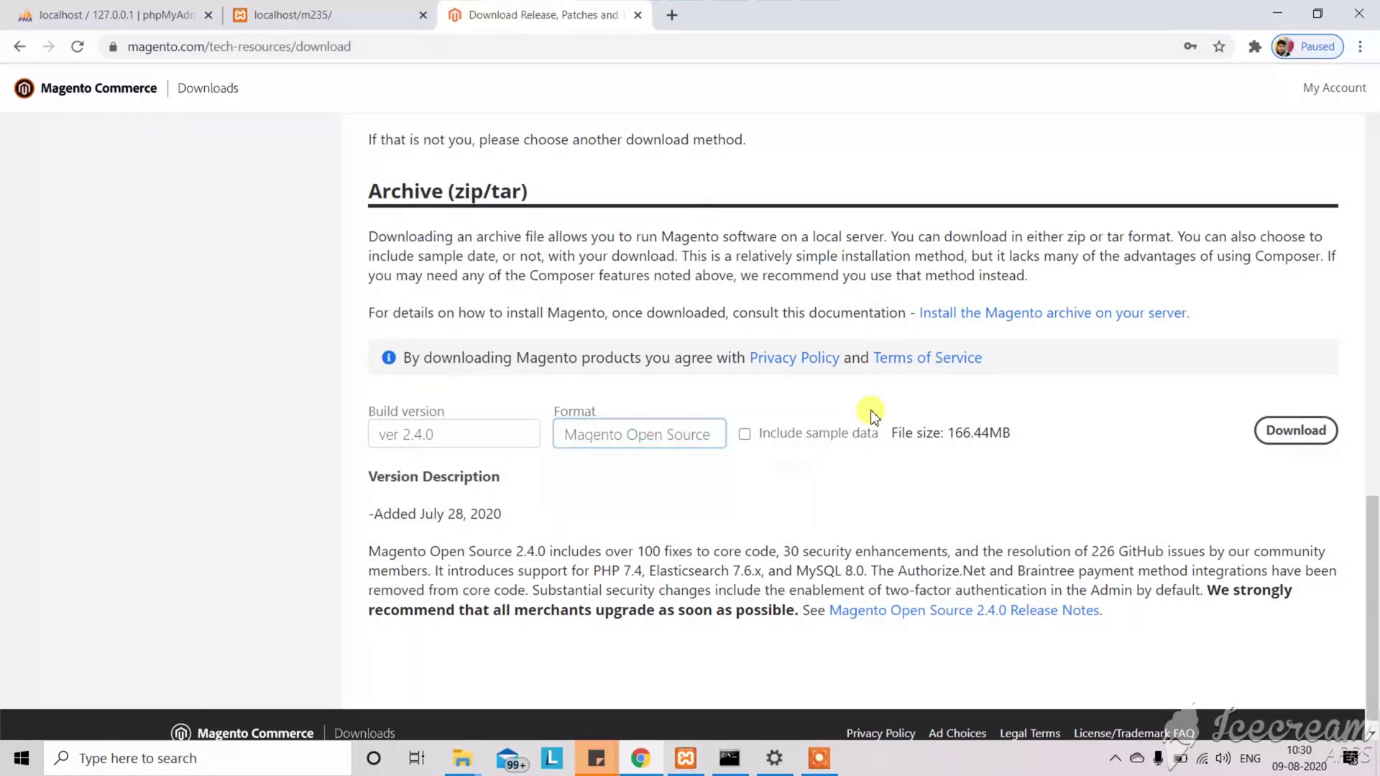
- Include sample data in the 2.4.0 archive, download it, and dismiss the login prompt
click(788, 434)
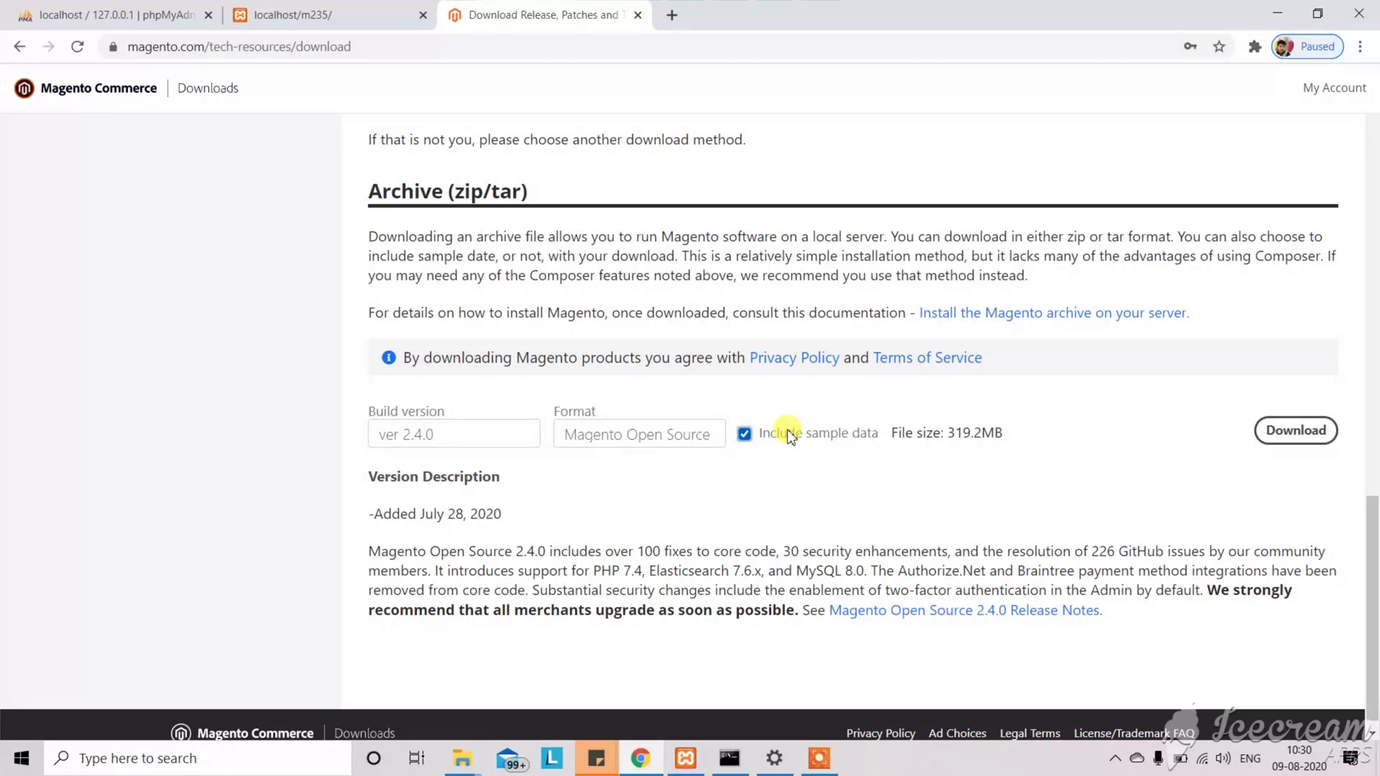
click(1283, 430)
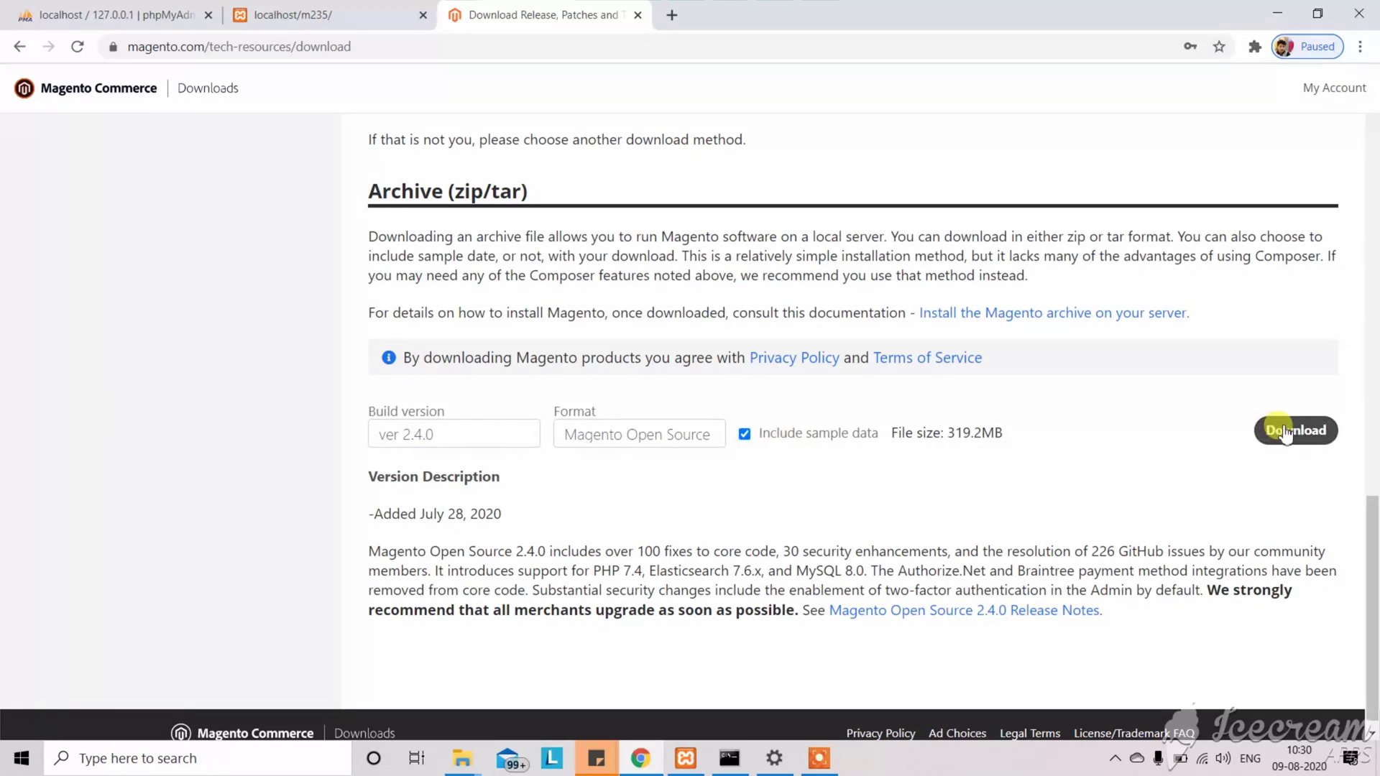
scroll(680, 386, down, 2)
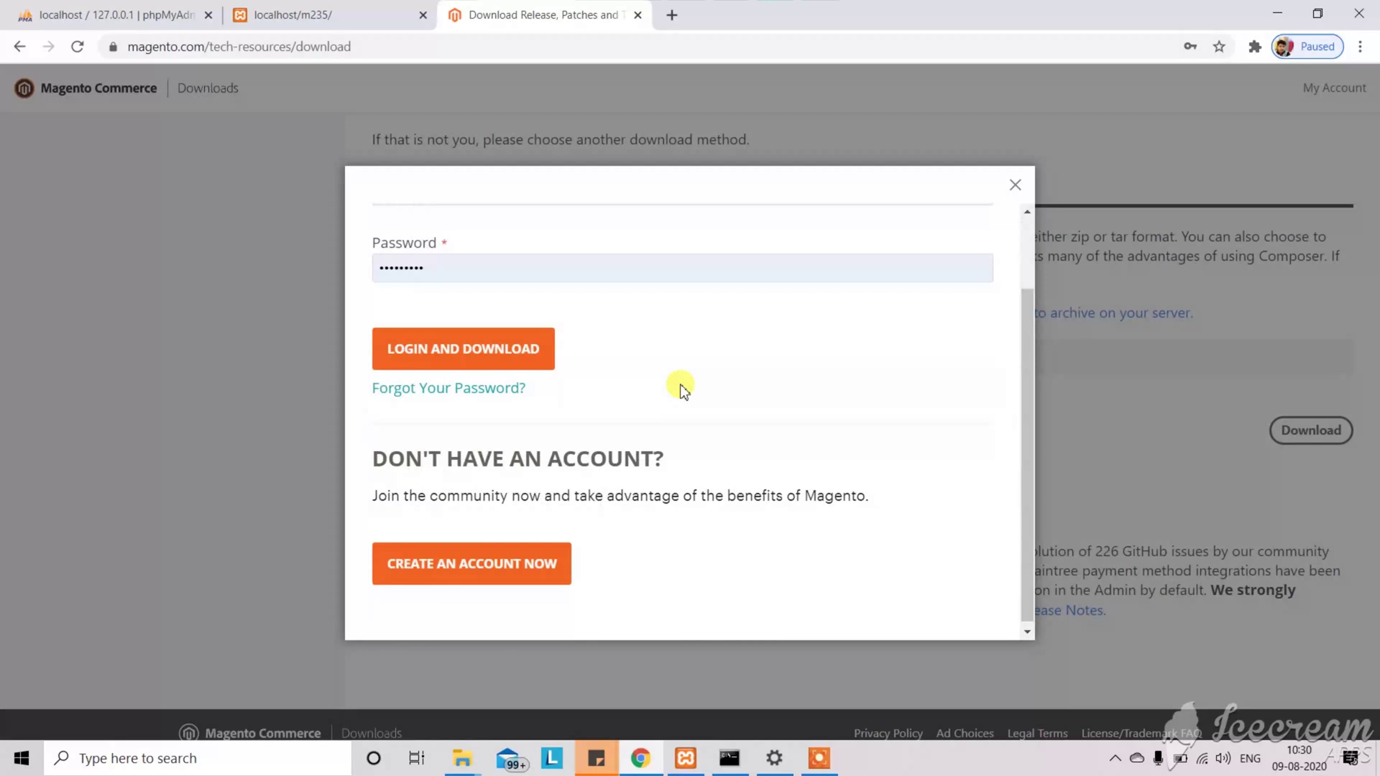
scroll(680, 386, up, 2)
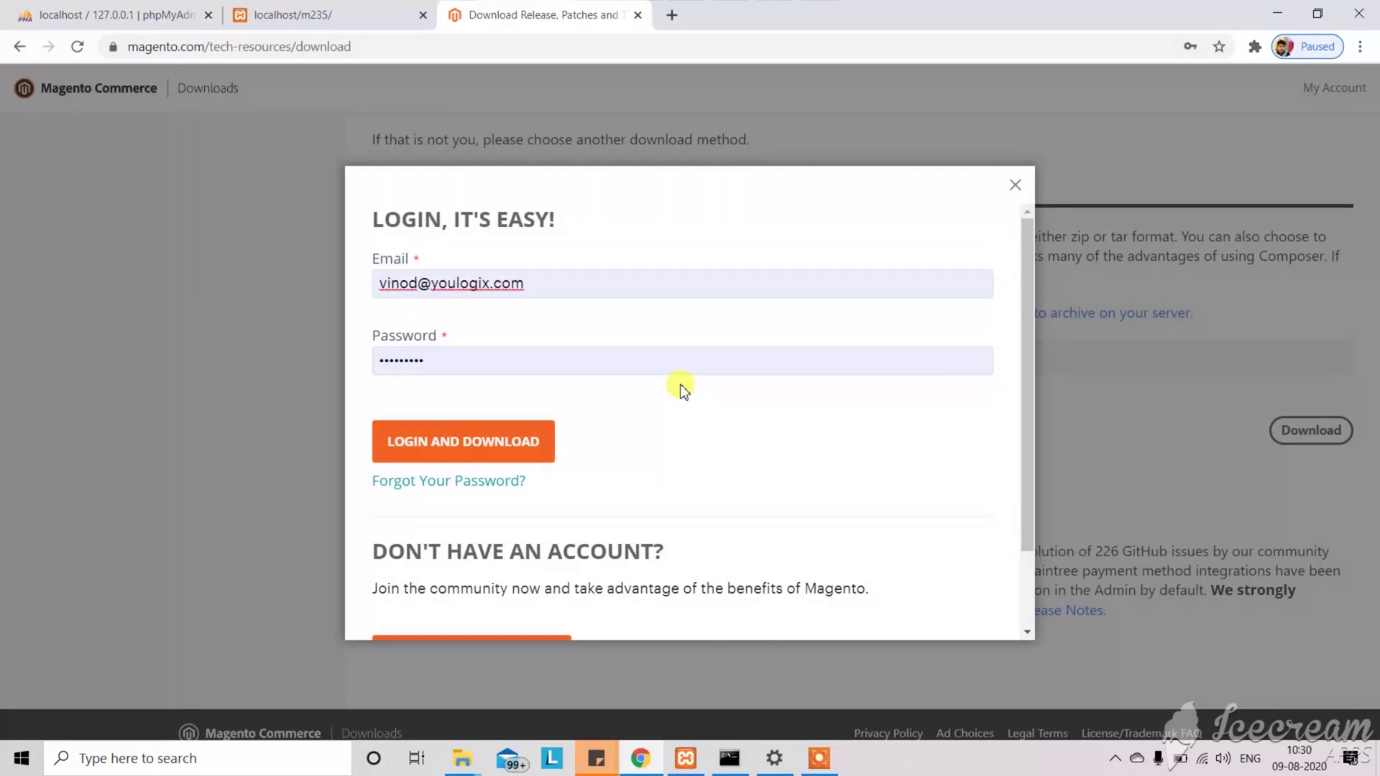
scroll(681, 384, down, 2)
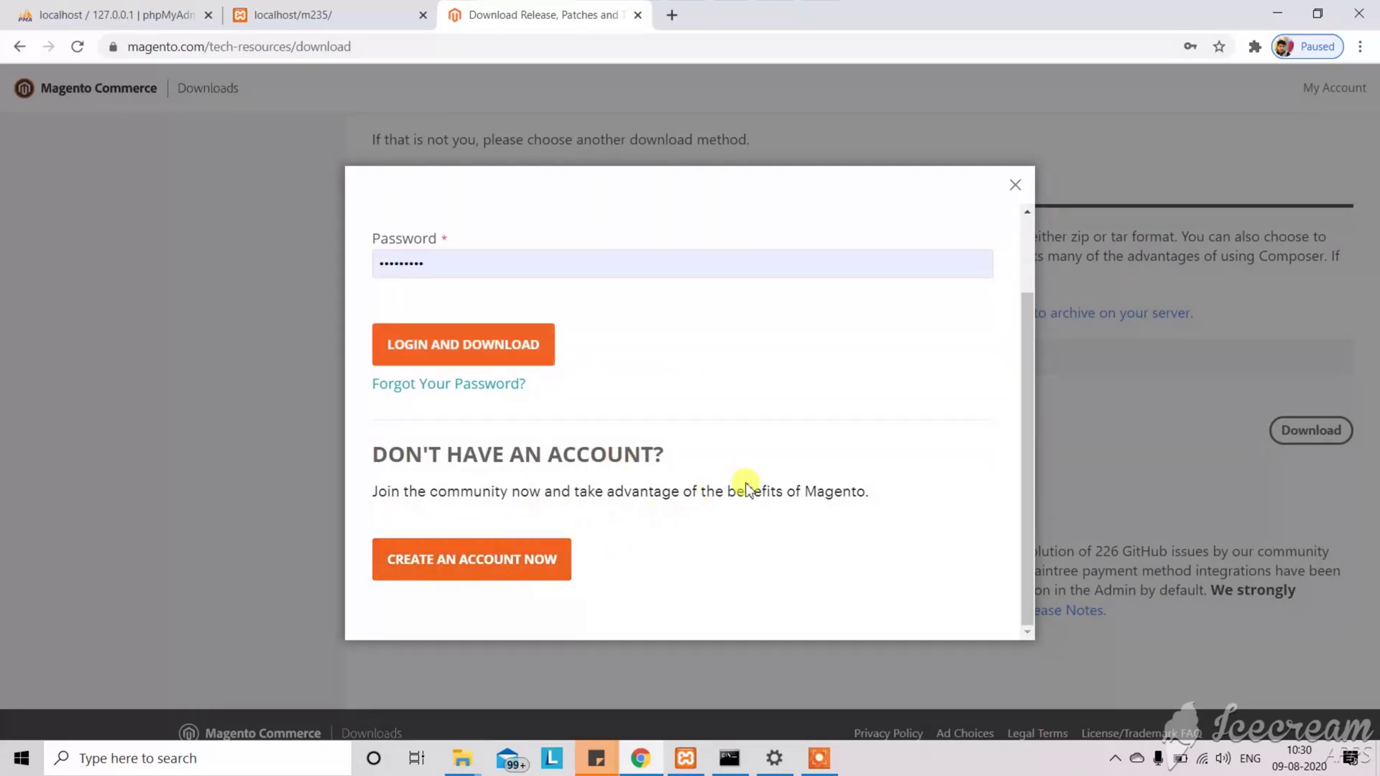
scroll(745, 484, up, 2)
click(1014, 187)
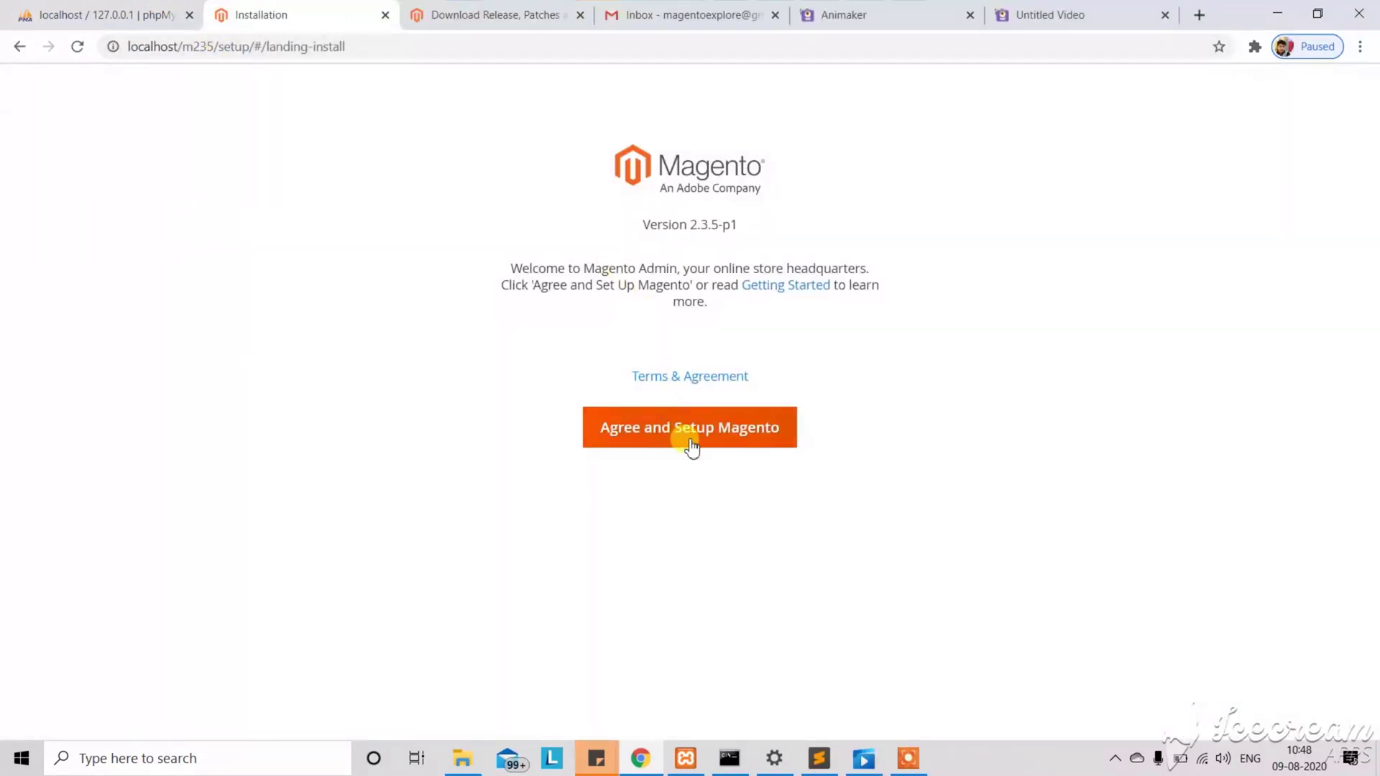
- Agree to the terms, glance at the XAMPP control panel, and run the readiness check
click(691, 444)
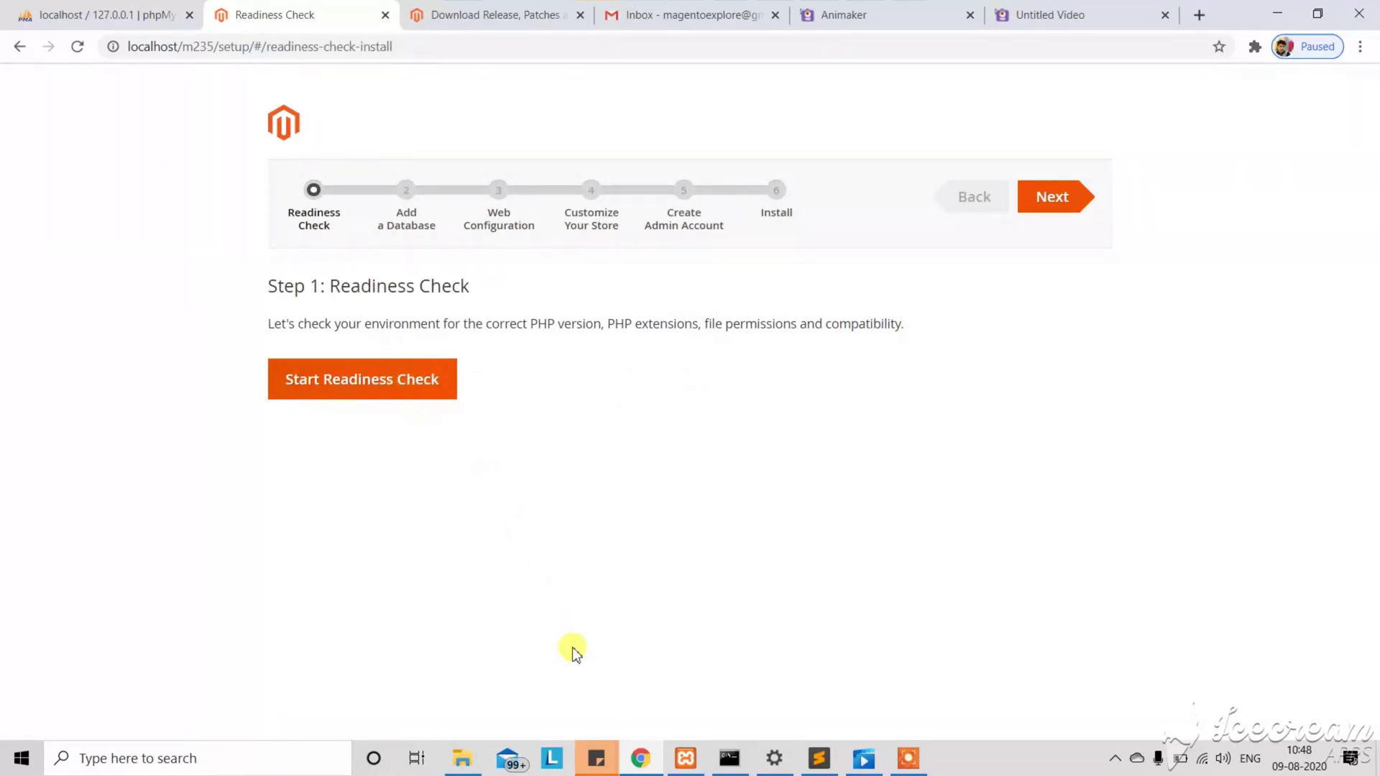
click(686, 758)
click(496, 603)
click(368, 393)
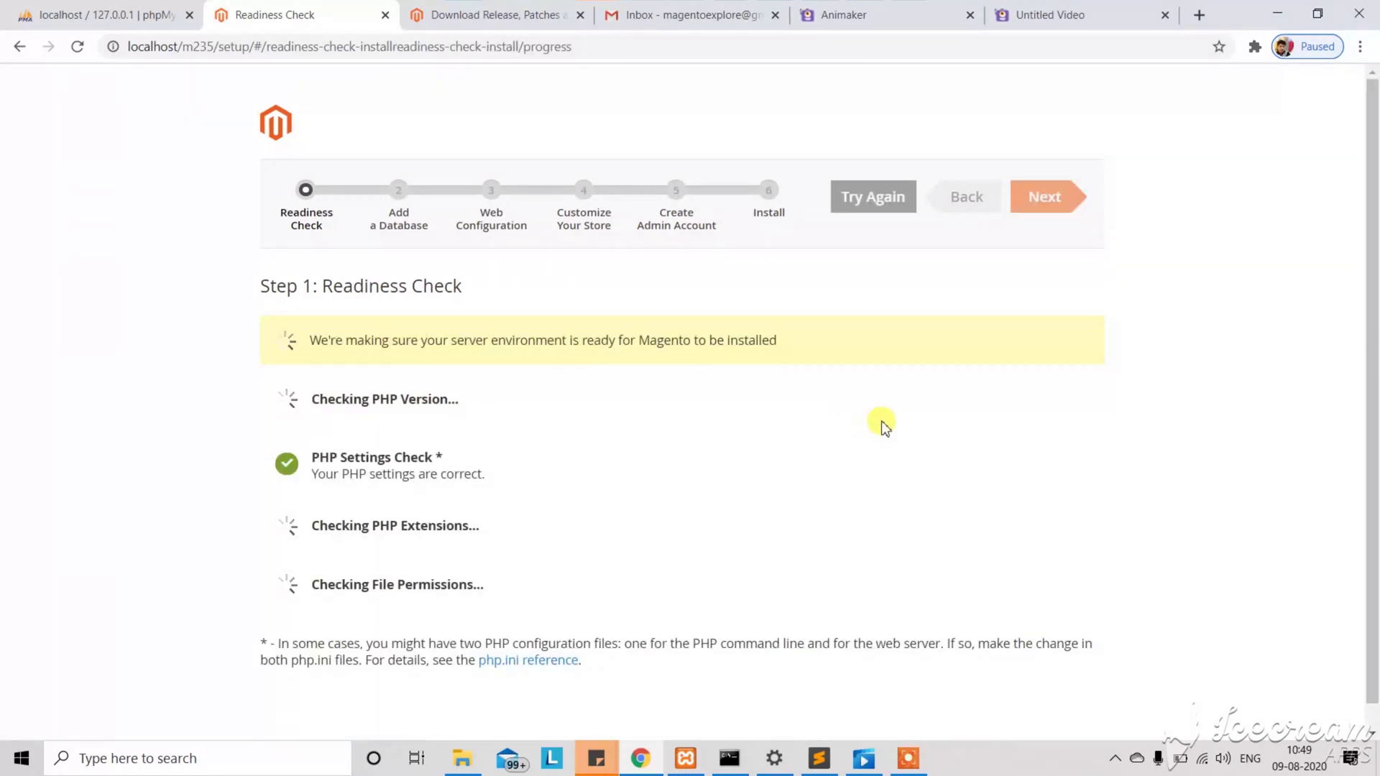
scroll(877, 422, down, 1)
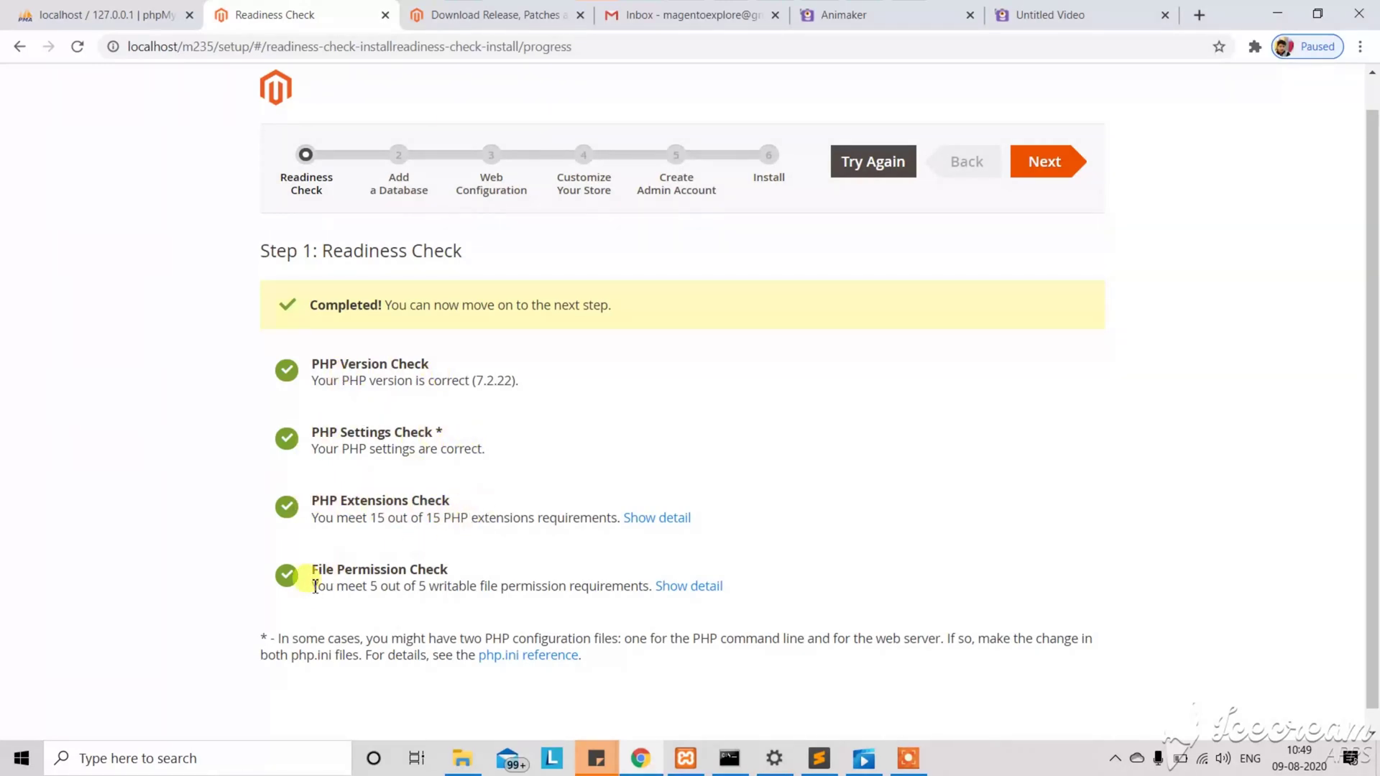
- Advance to Add a Database and select the localhost database host value
click(1044, 163)
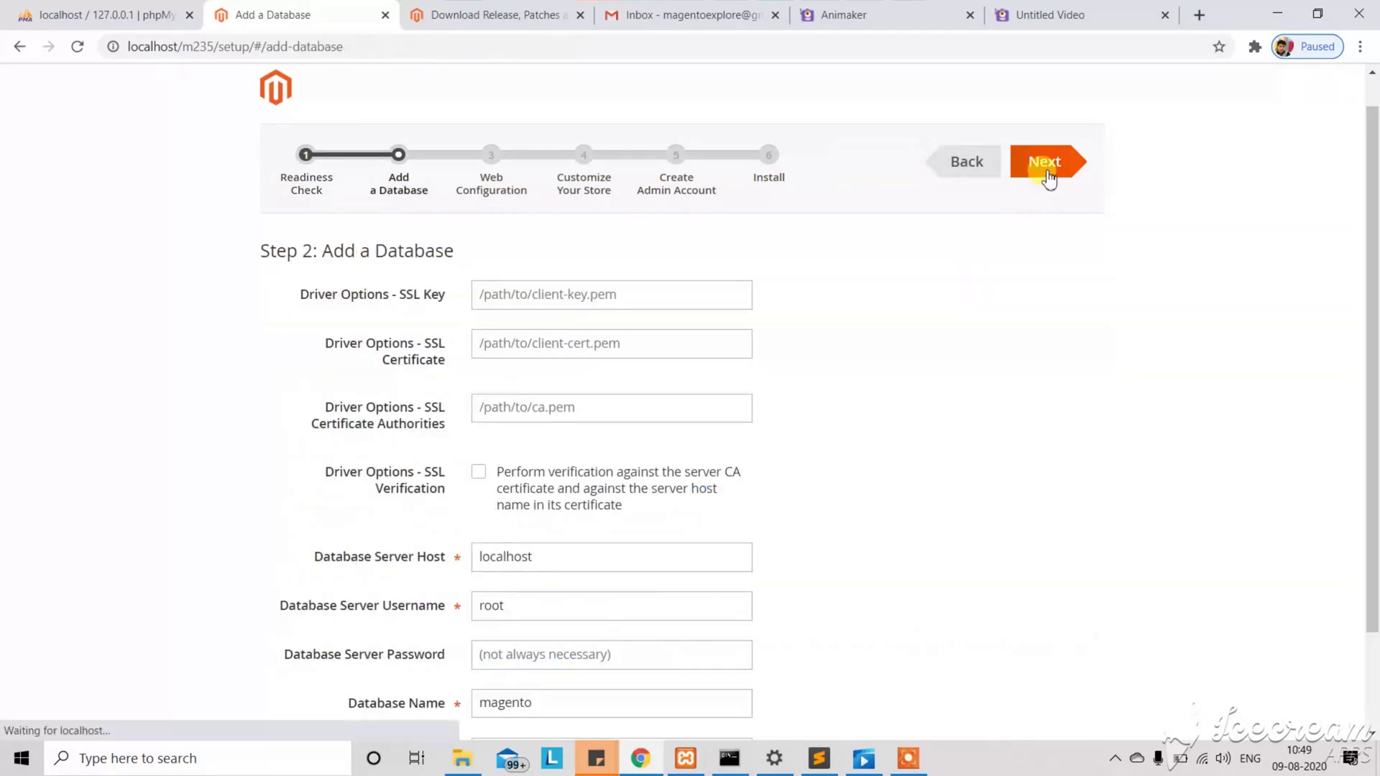
scroll(776, 496, down, 2)
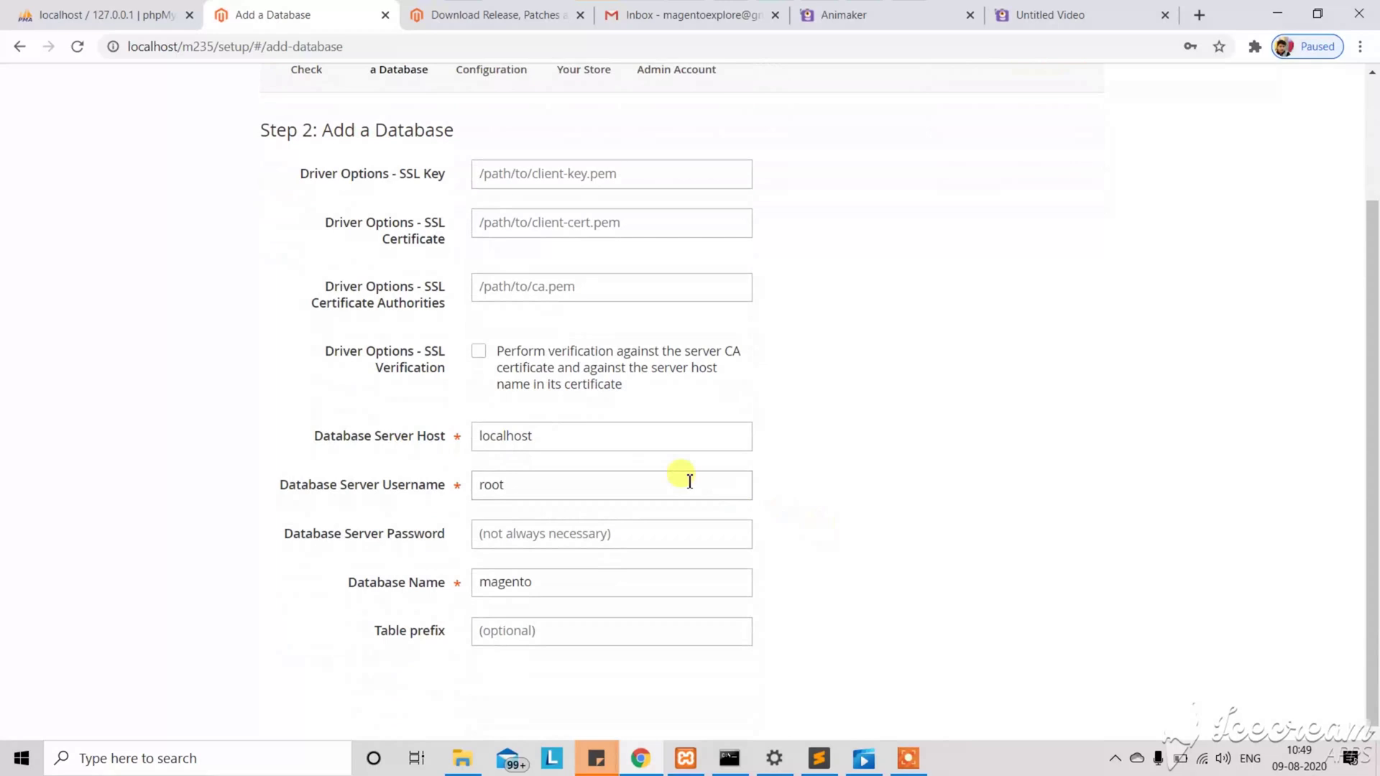
drag(572, 447, 382, 446)
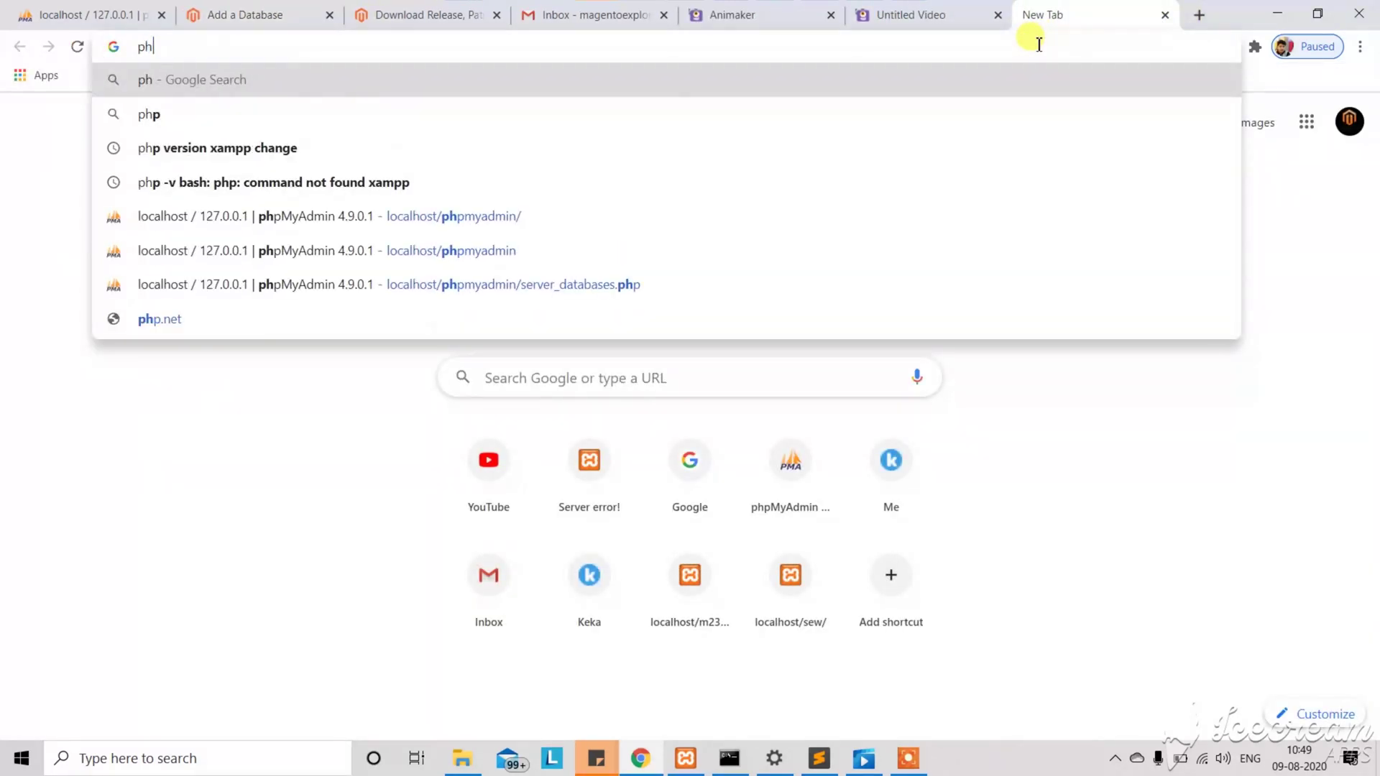
key(BackSpace)
key(BackSpace)
text(loca)
- Open the local phpMyAdmin page from the address bar suggestions
key(Down)
key(Down)
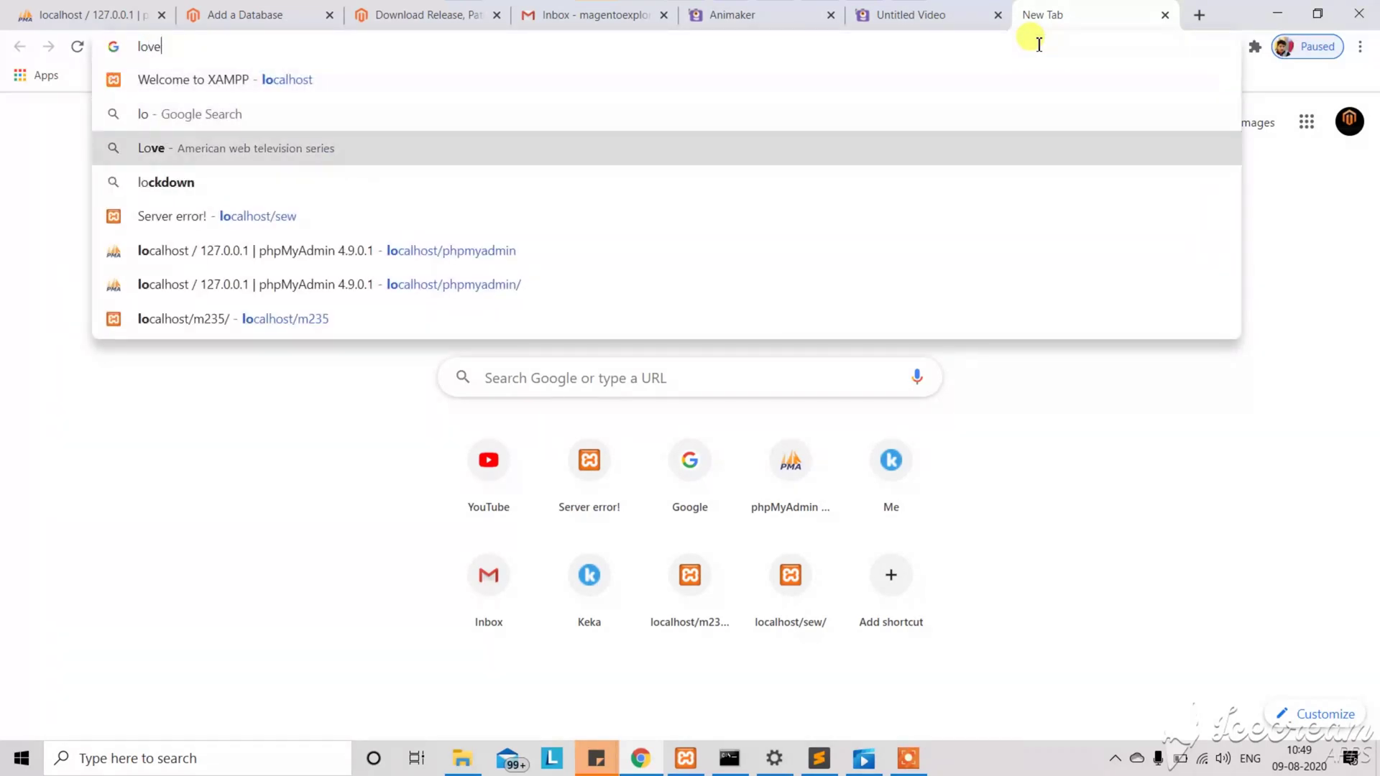
key(Down)
key(Down)
key(Return)
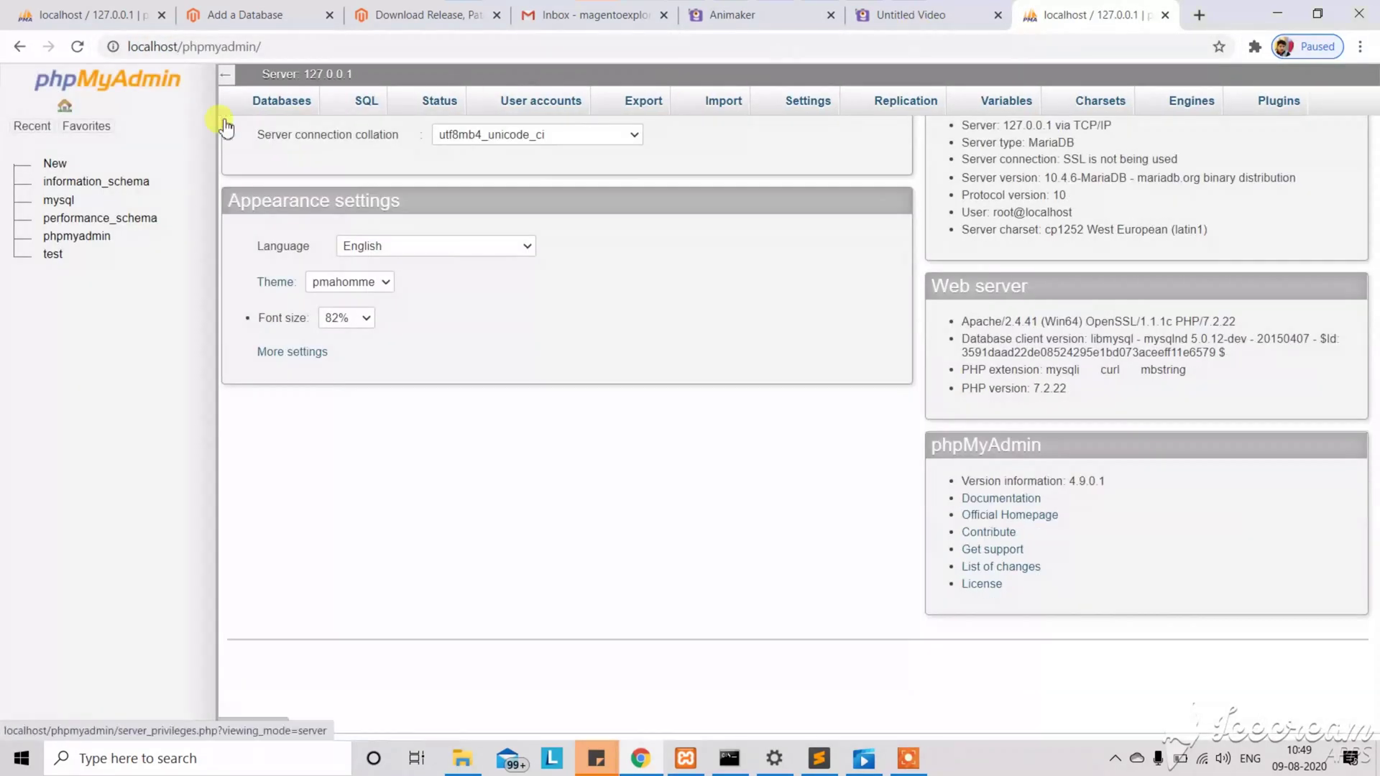
- Create a new database named m235 from the Databases list
click(270, 102)
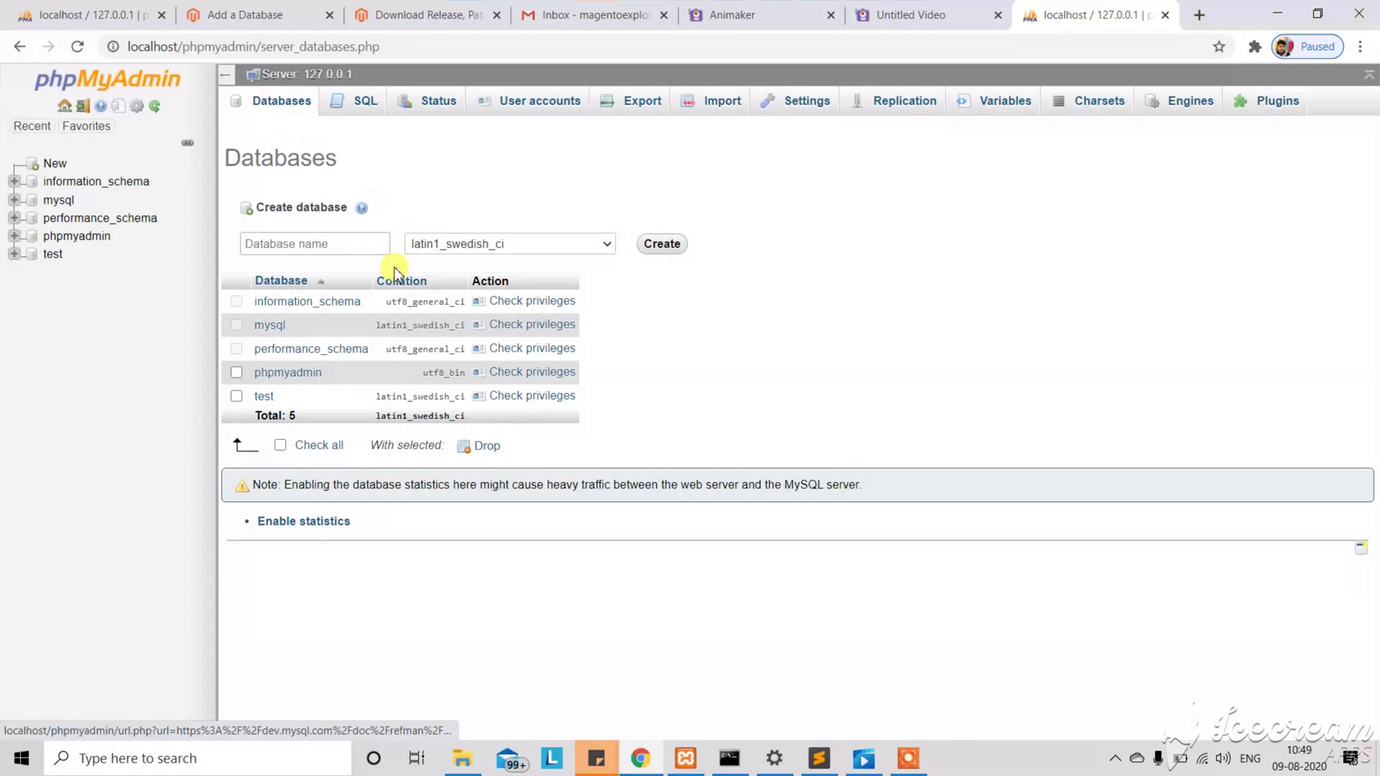
click(378, 247)
text(m)
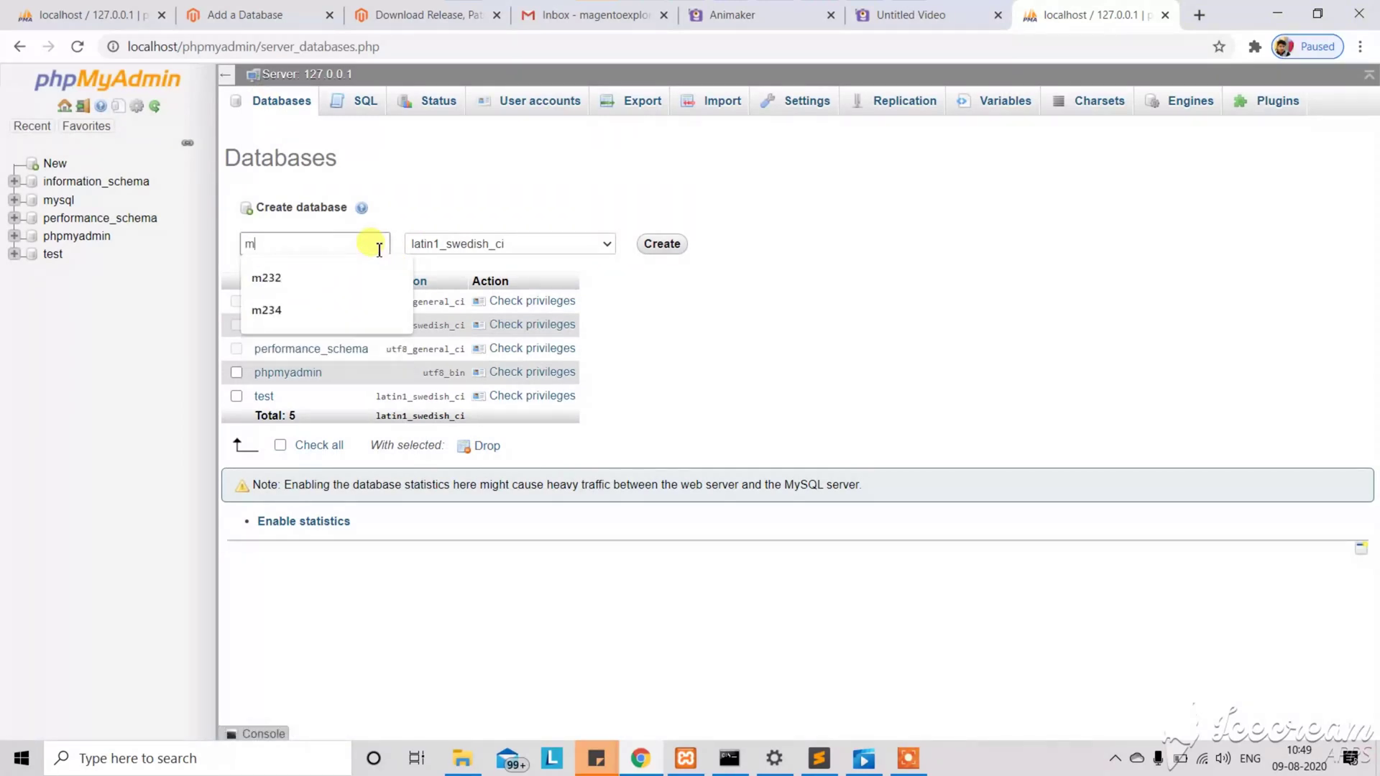
text(235)
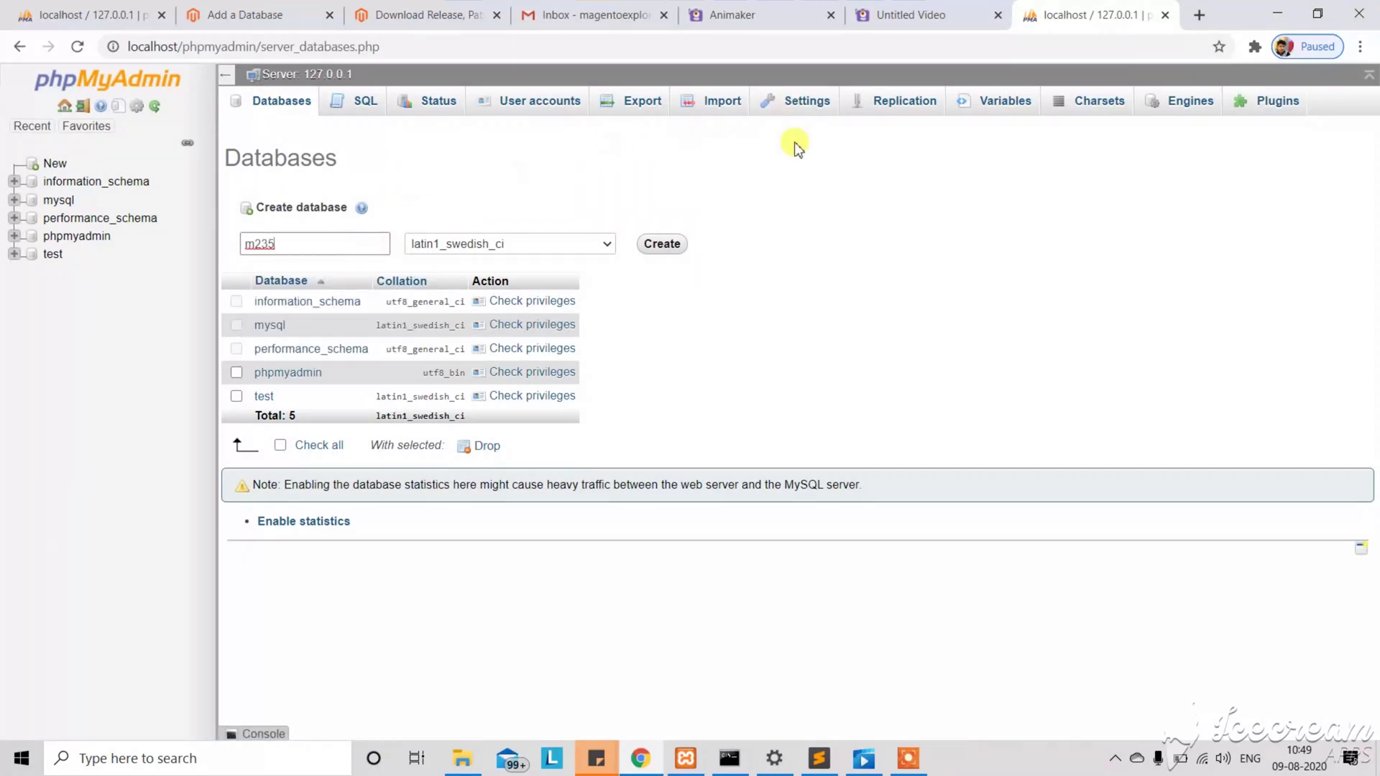
click(656, 250)
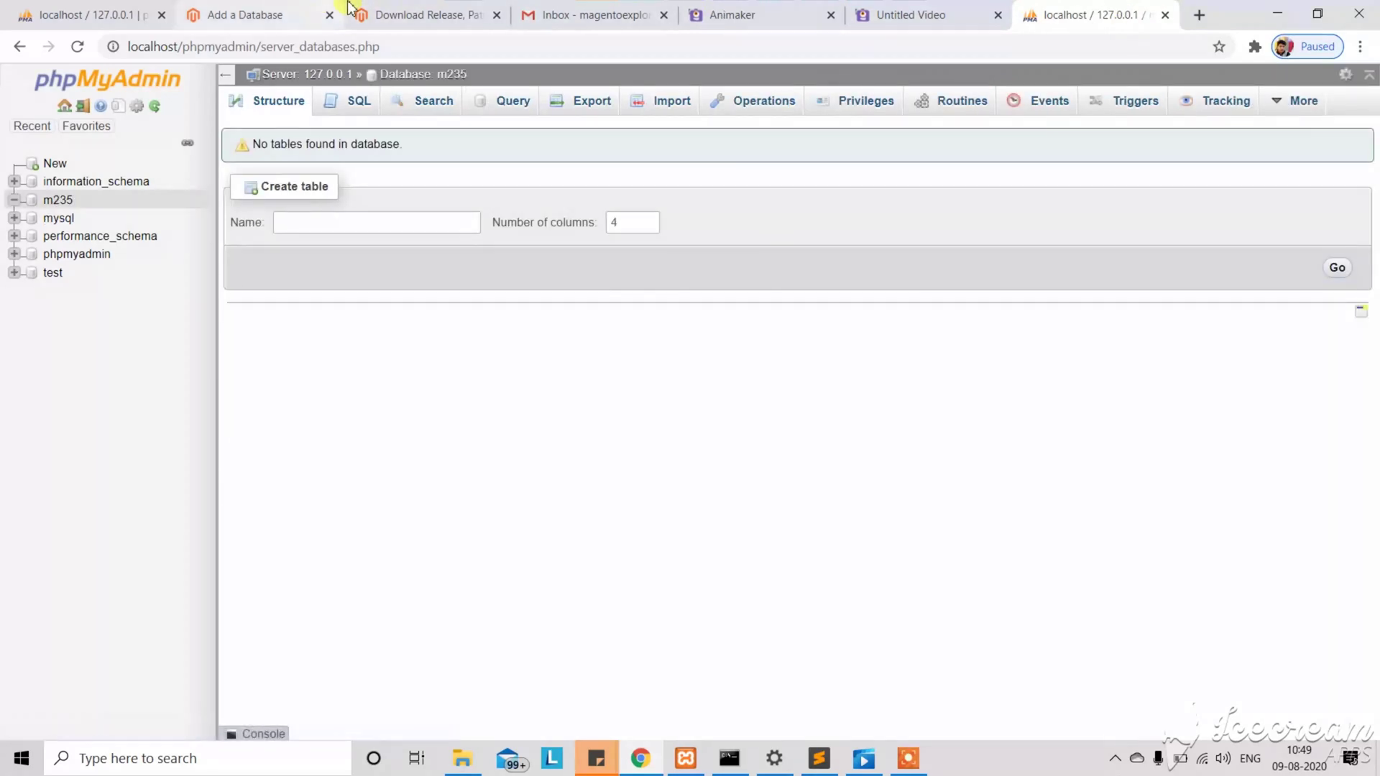
- Change the wizard's Database Name from magento to m235, keeping host localhost
click(282, 13)
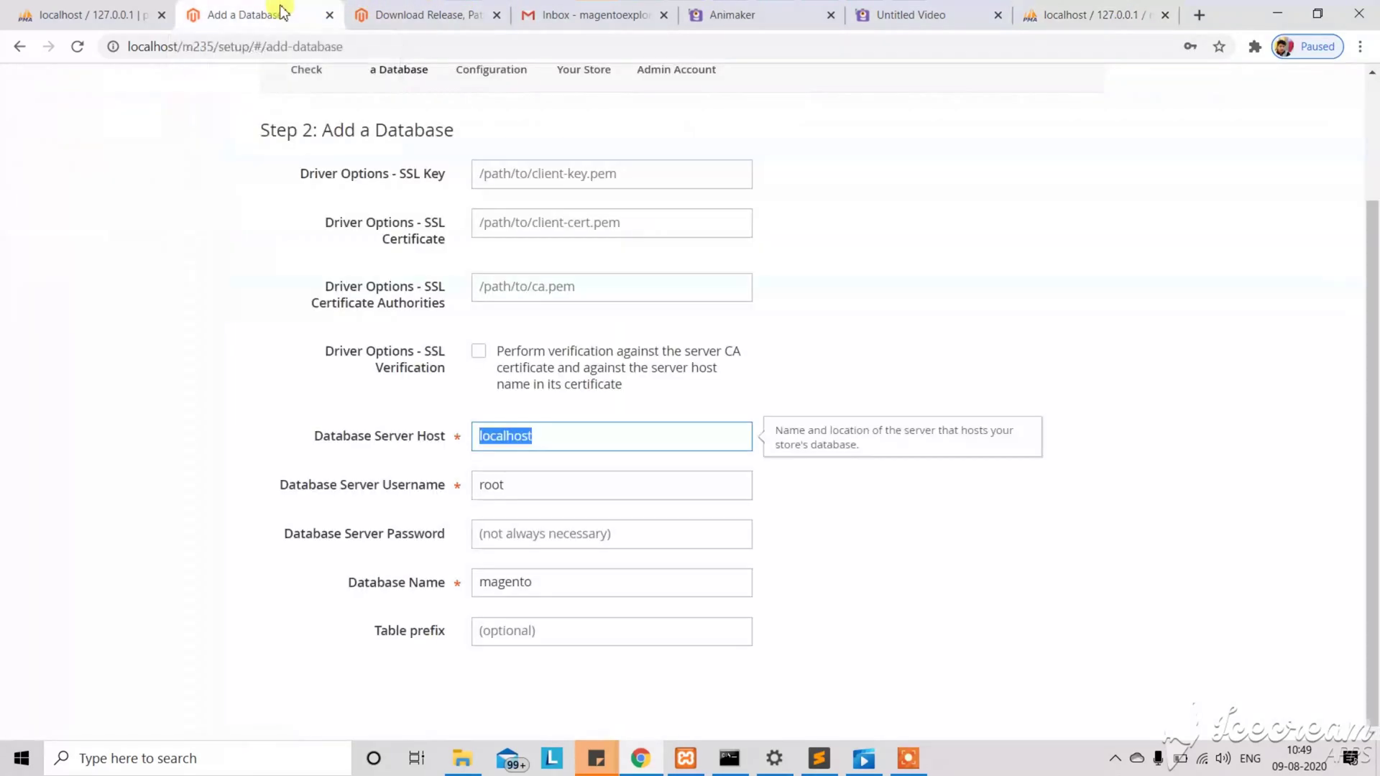
click(542, 585)
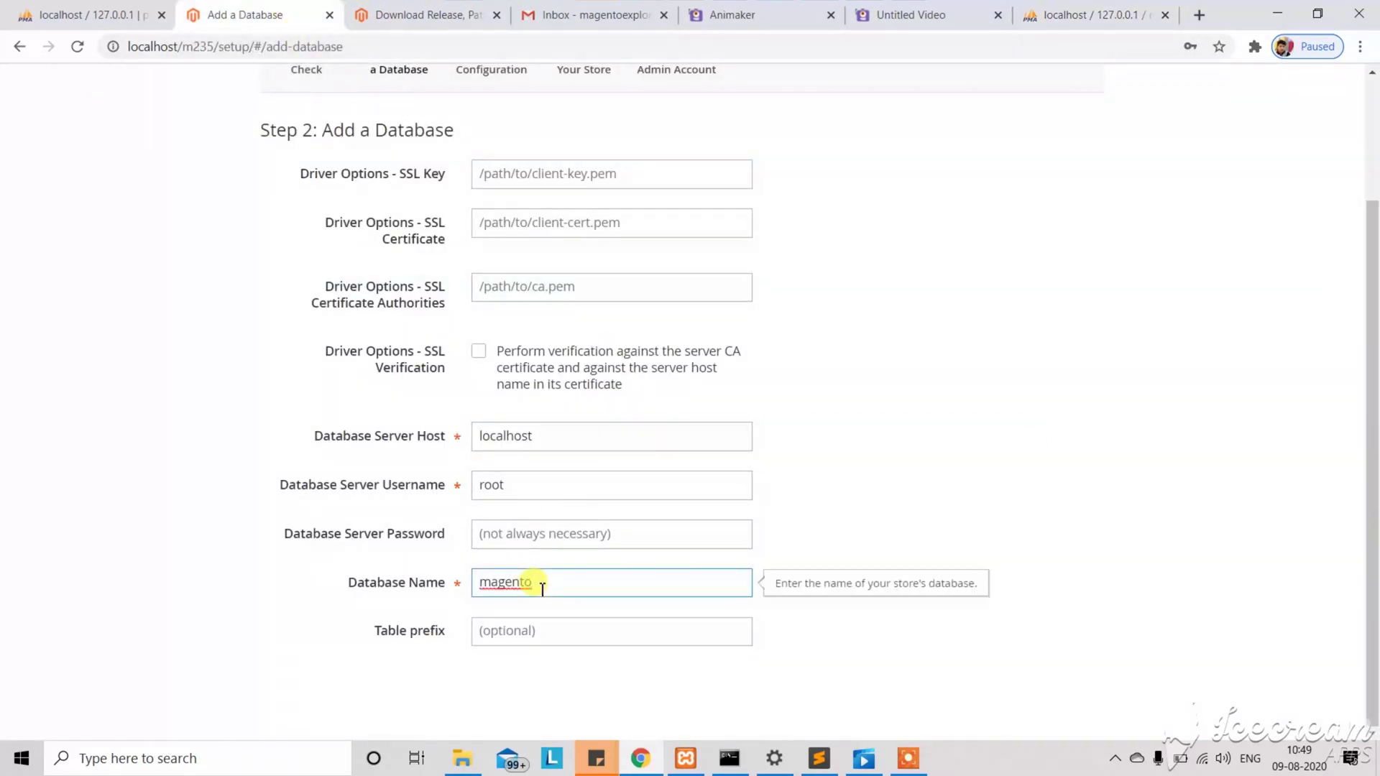
key(BackSpace)
key(BackSpace)
key(BackSpace)
key(BackSpace)
key(BackSpace)
text(235)
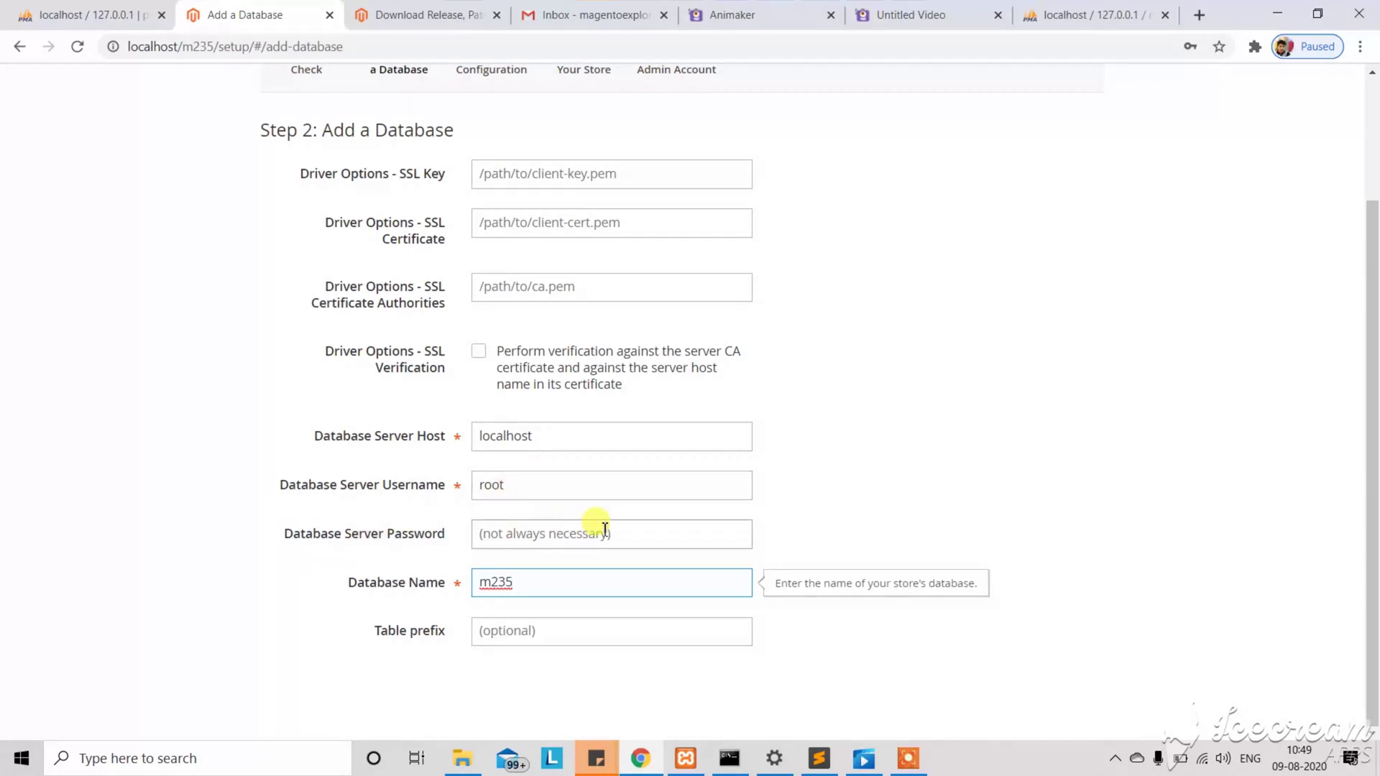
click(552, 436)
key(ctrl+a)
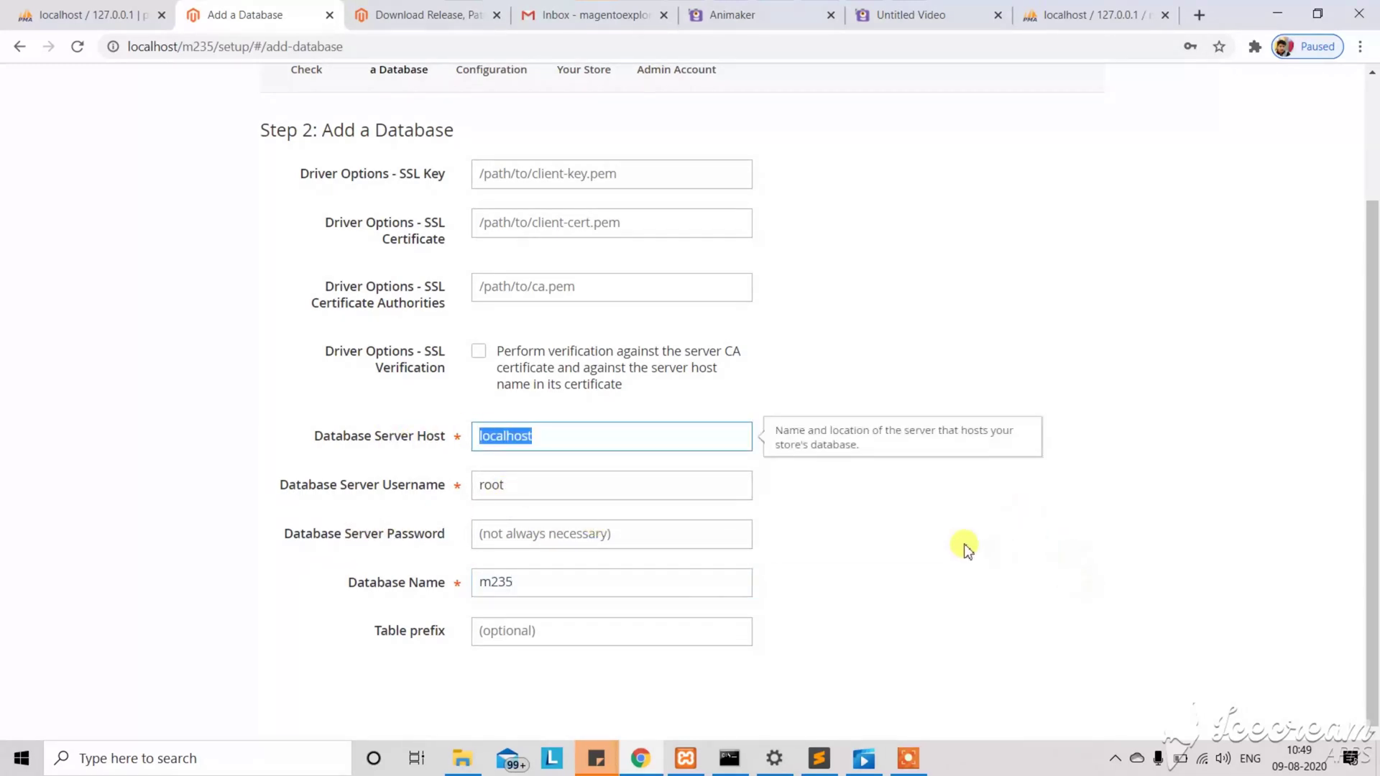
scroll(1191, 518, up, 2)
click(1044, 196)
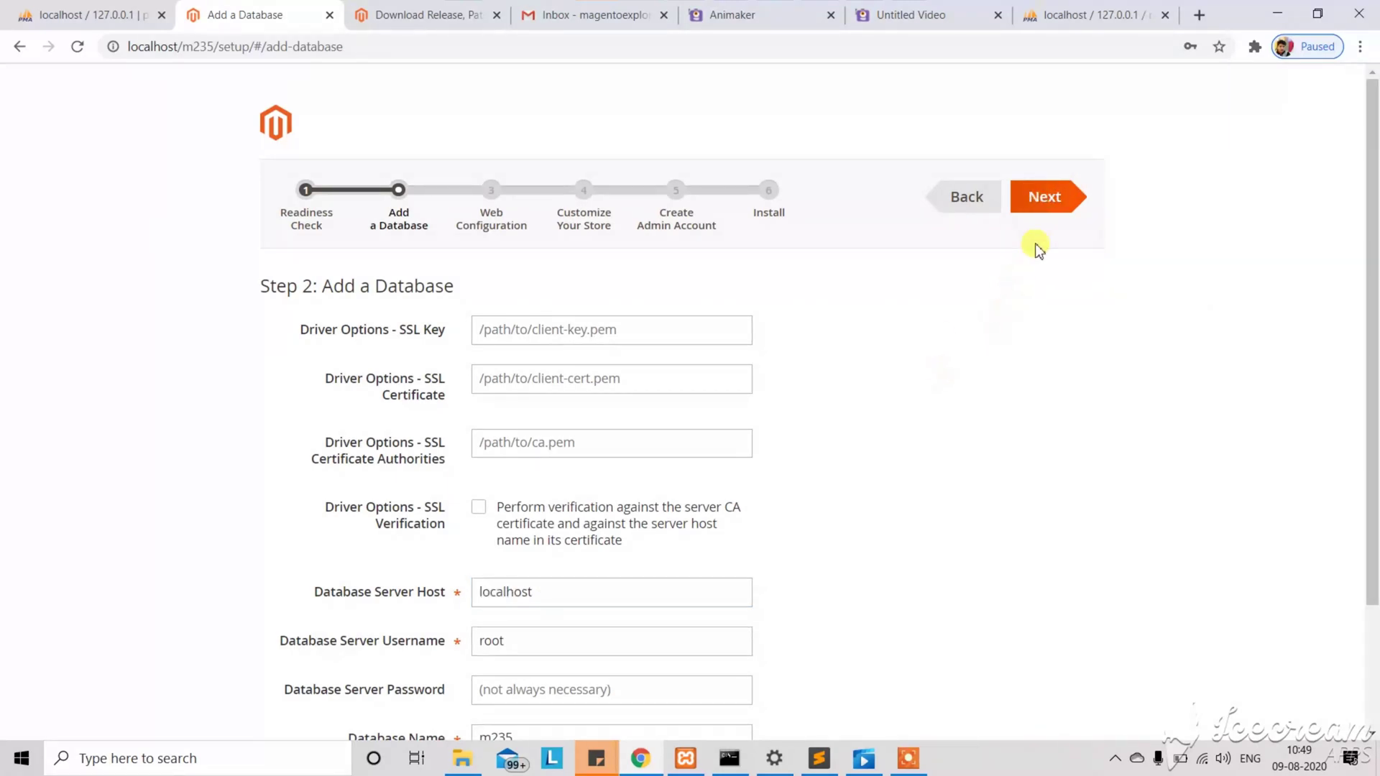
- Trim the random suffix so Magento Admin Address reads 'admin', then advance past store customization
click(1051, 200)
drag(725, 380, 665, 378)
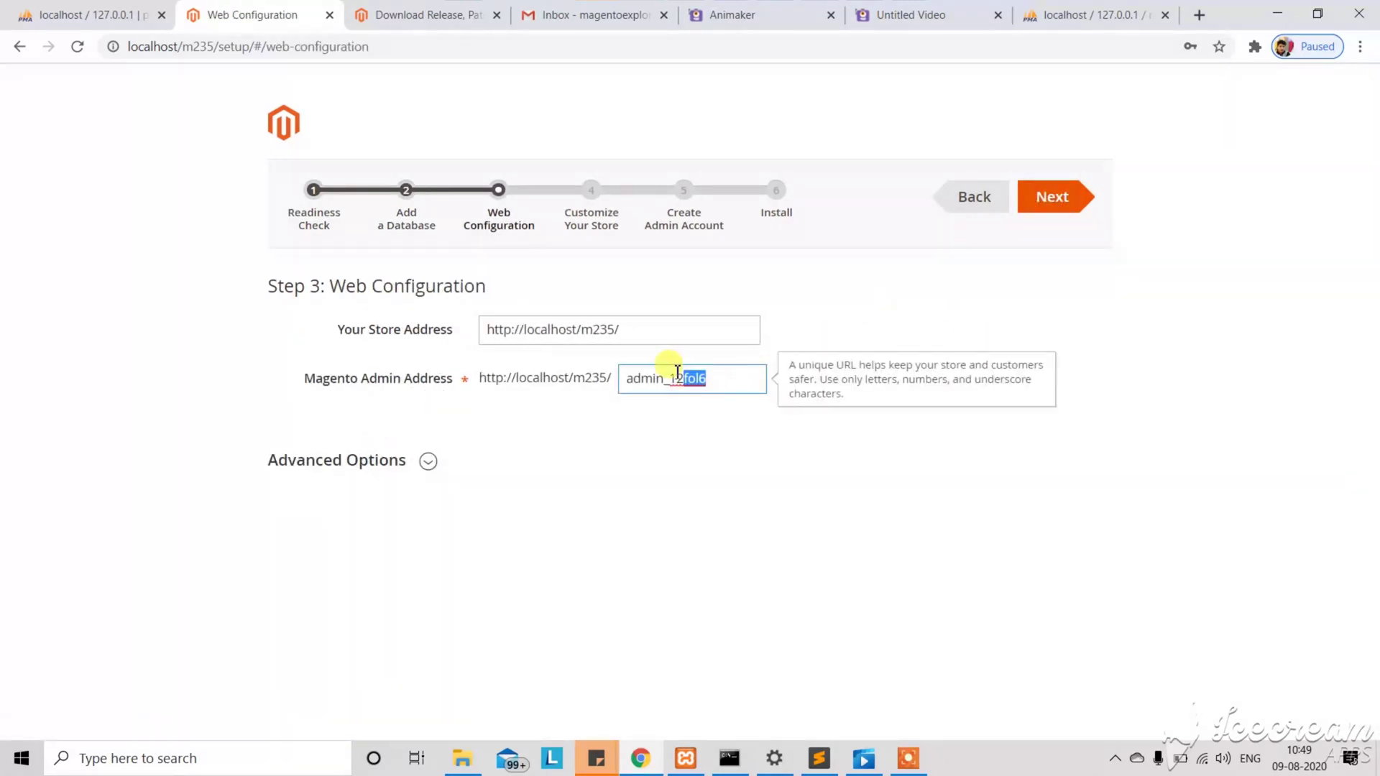
key(BackSpace)
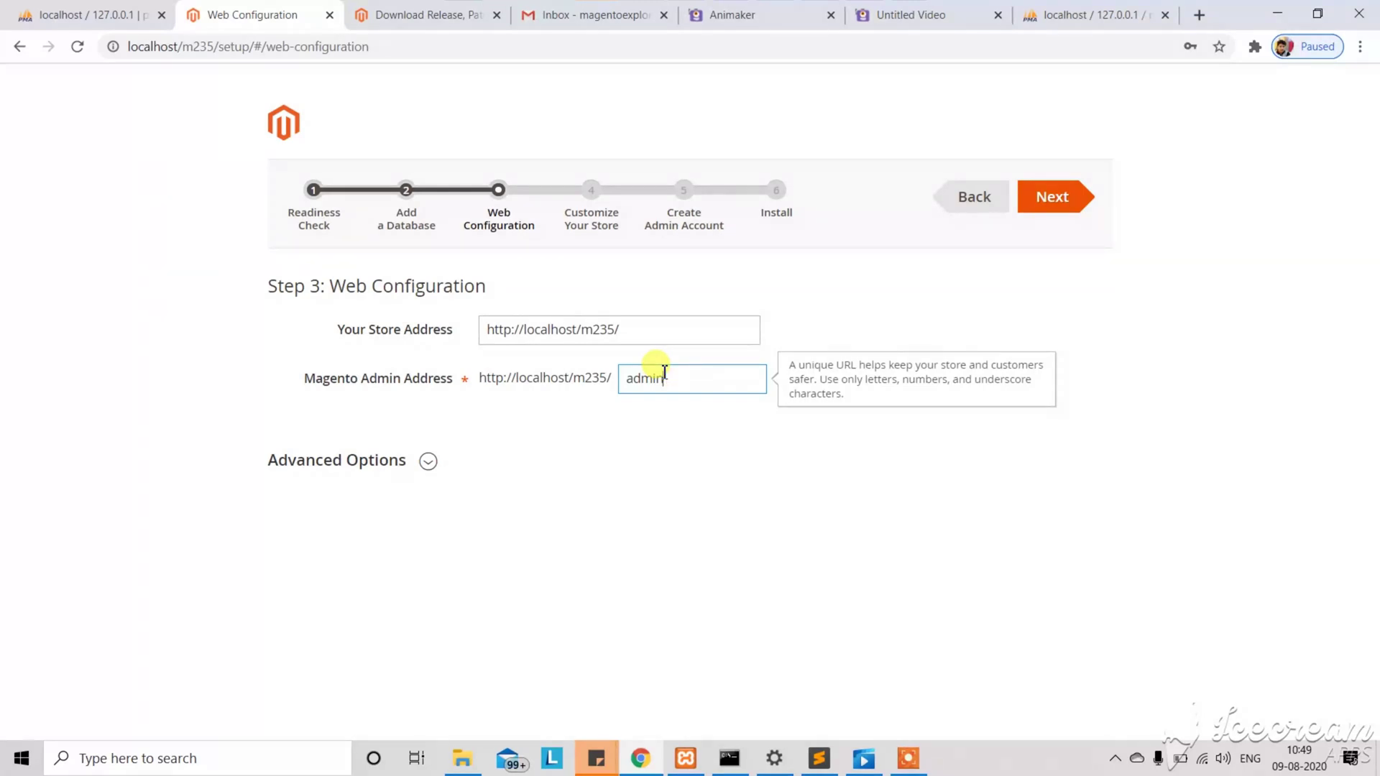
click(662, 449)
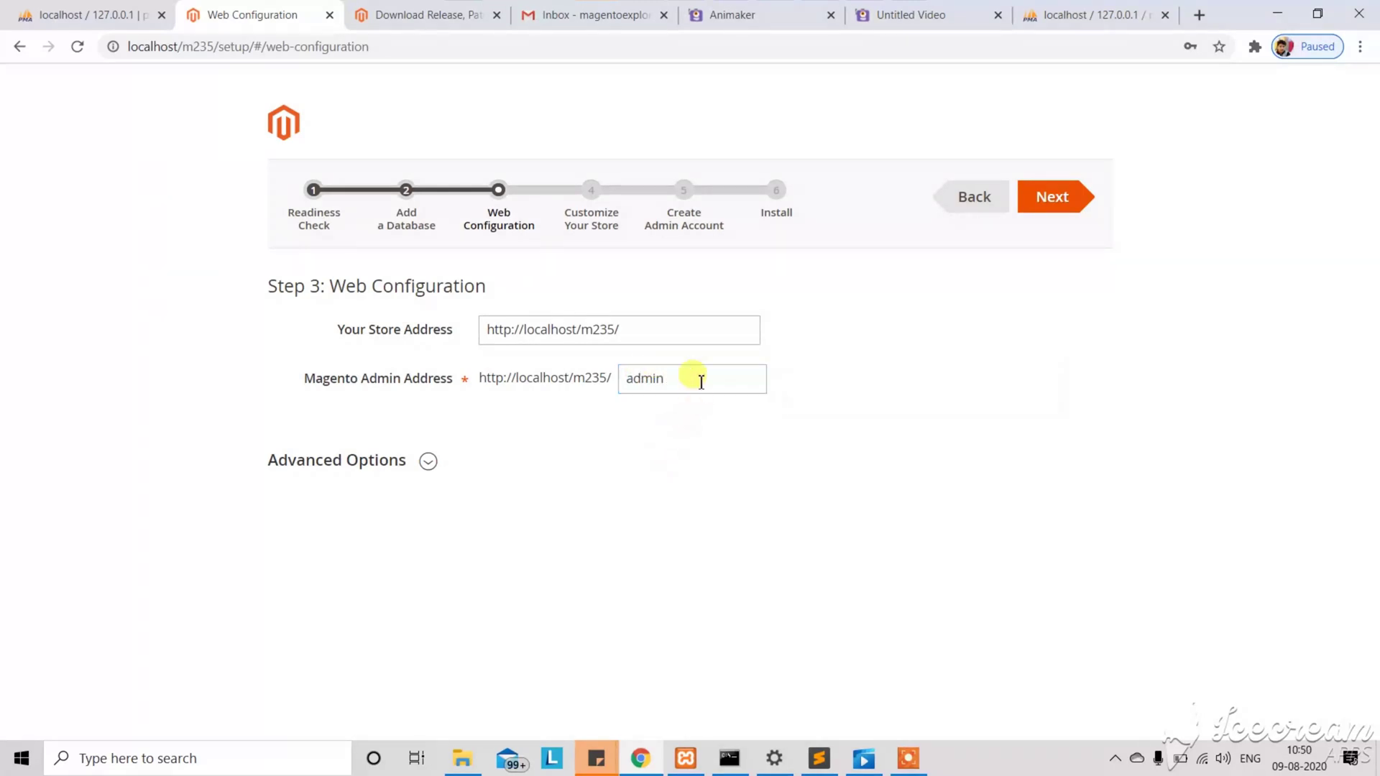
click(1052, 206)
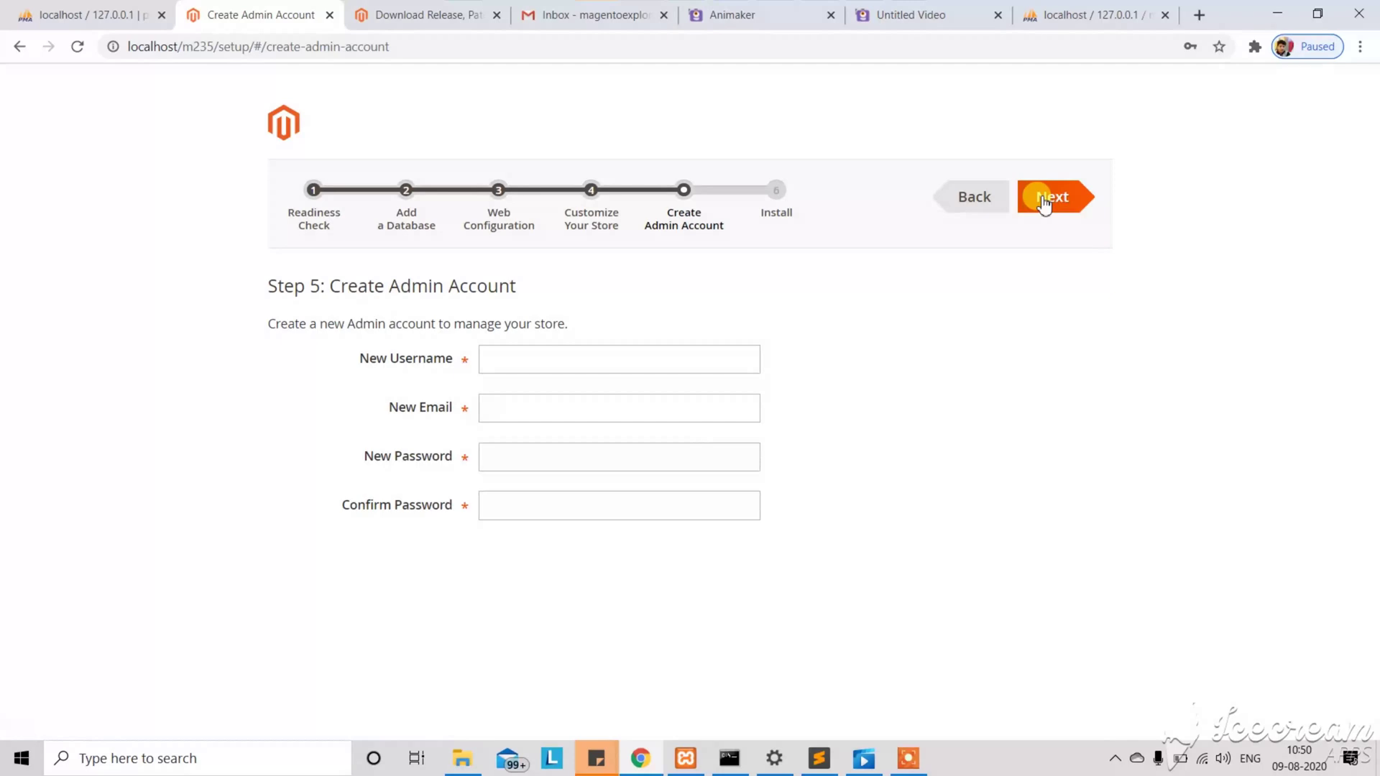
- Enter username admin, an email, and a matching password, then submit the account
click(739, 360)
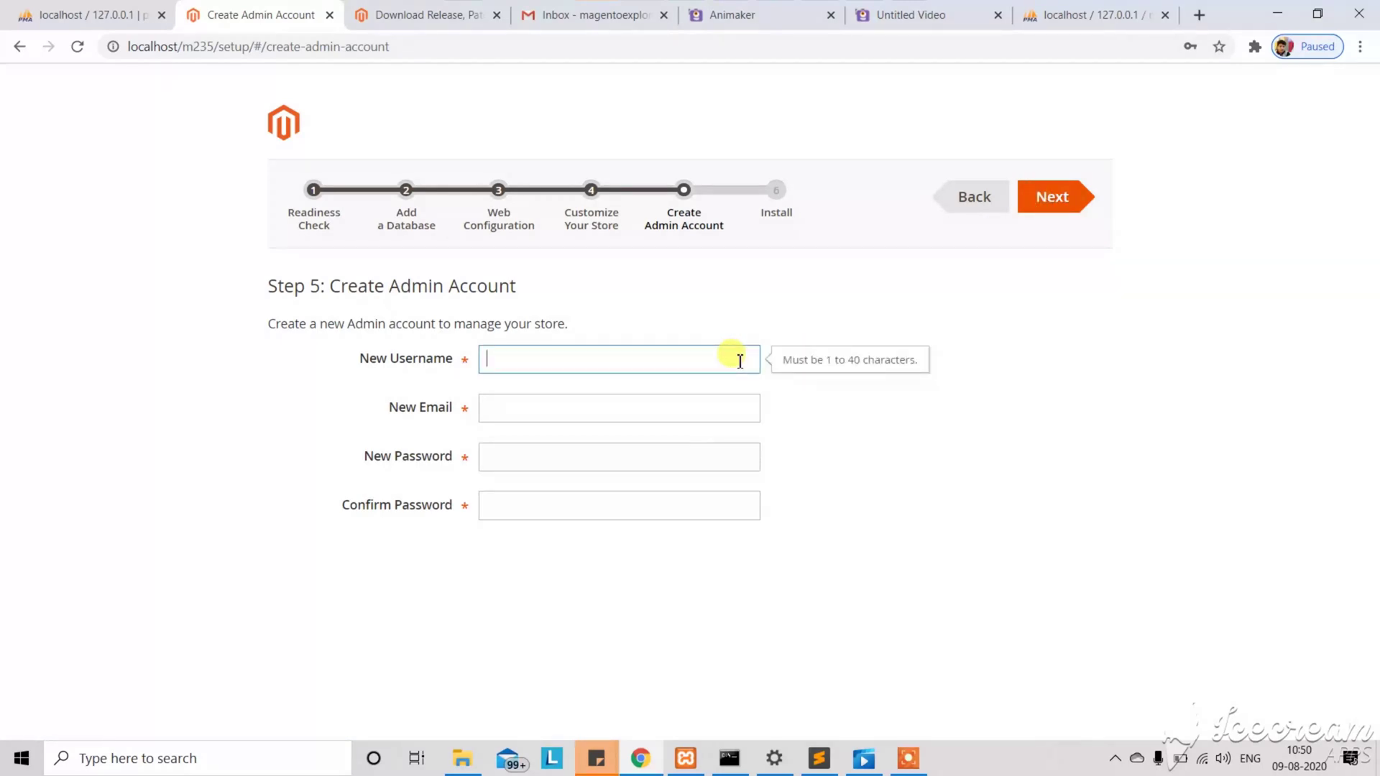
text(admin)
key(Tab)
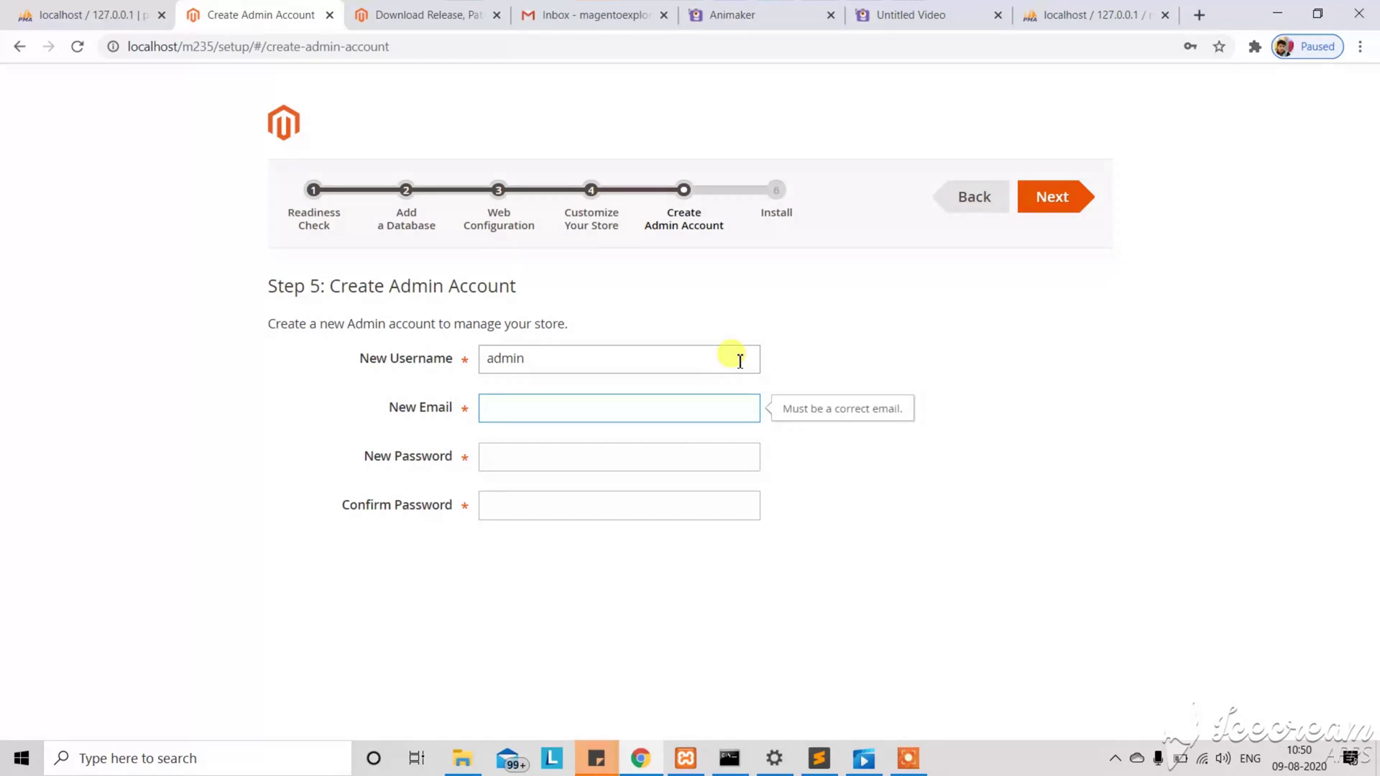
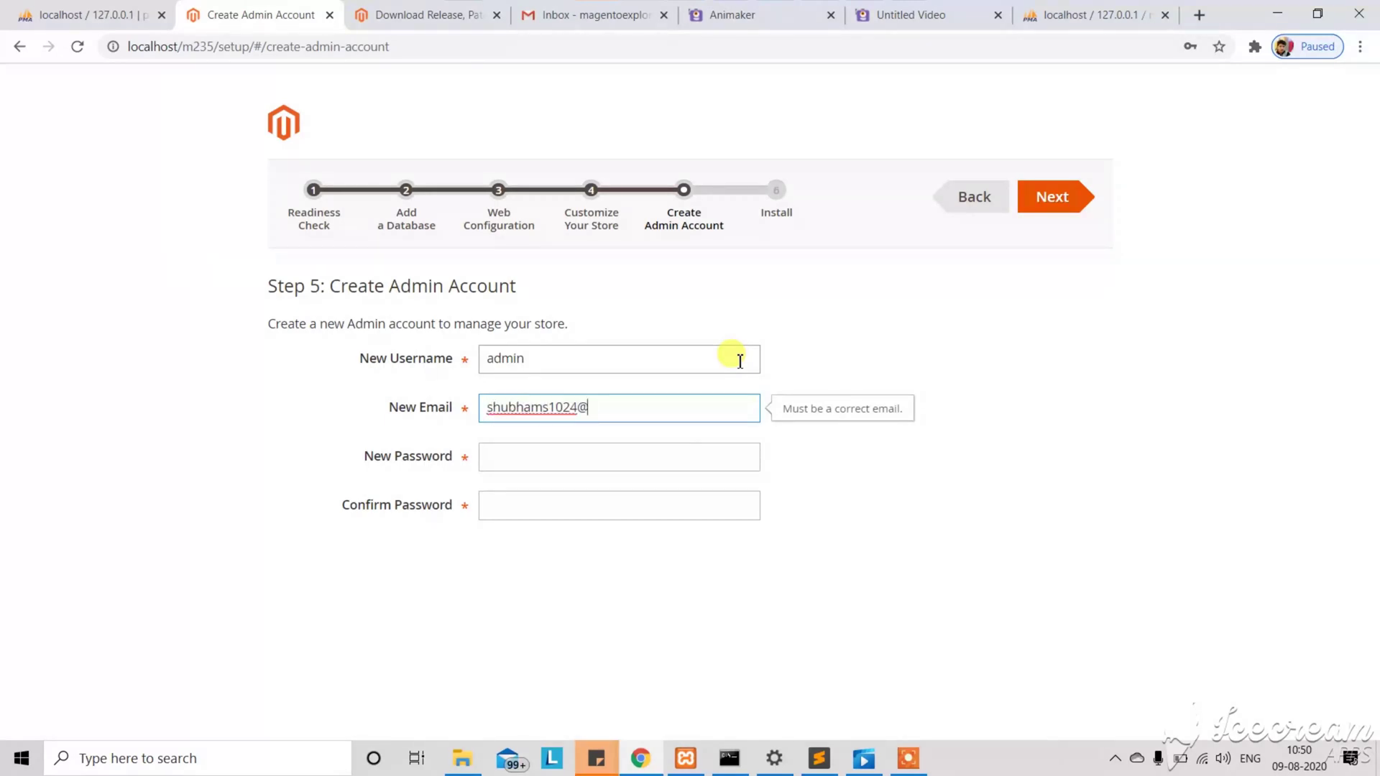
key(Tab)
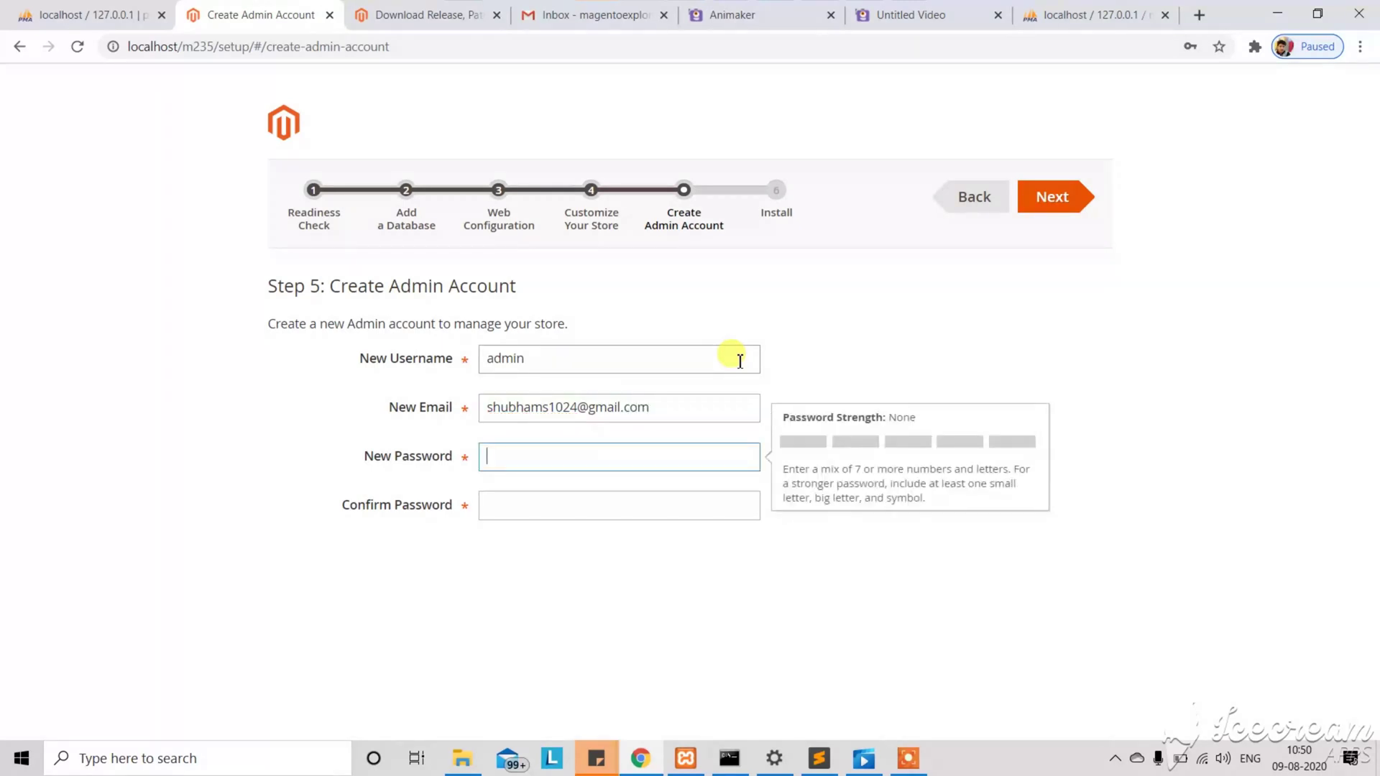
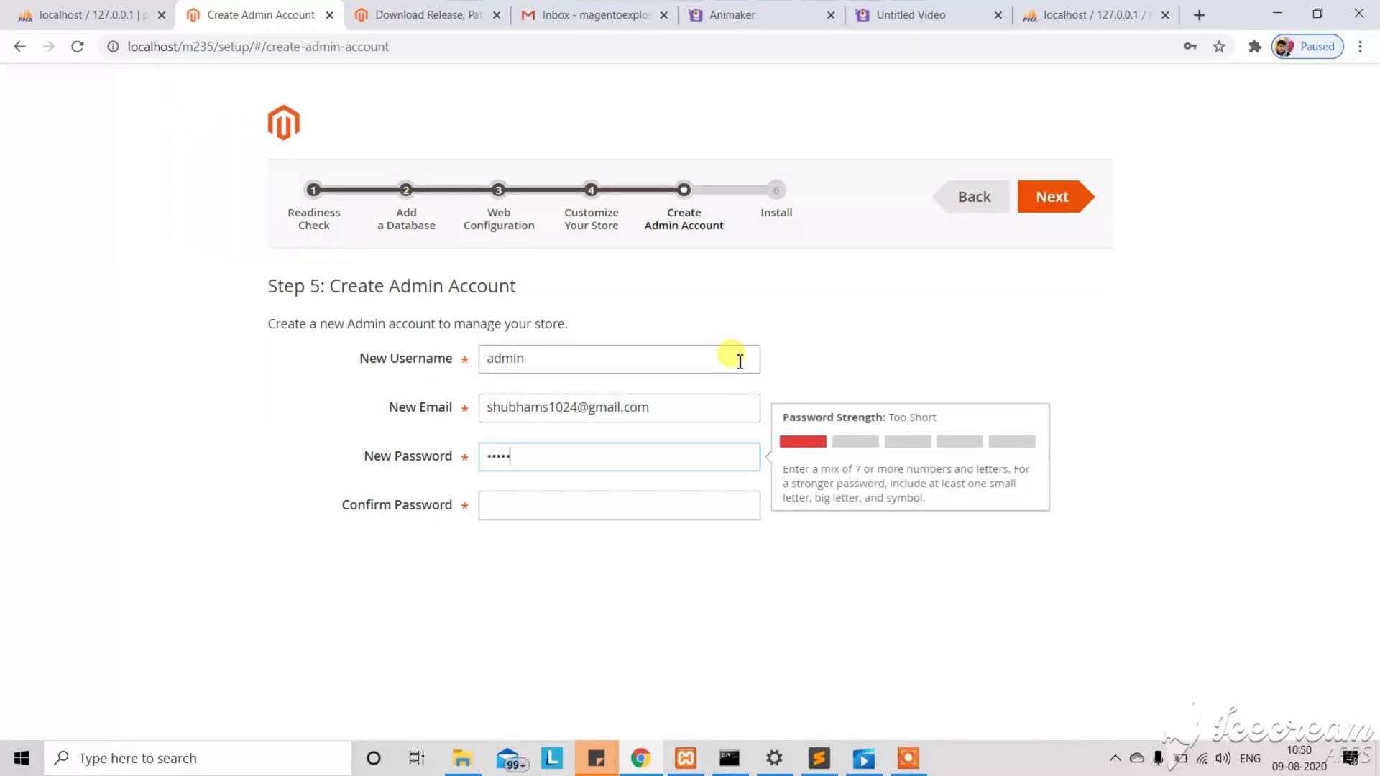
key(Tab)
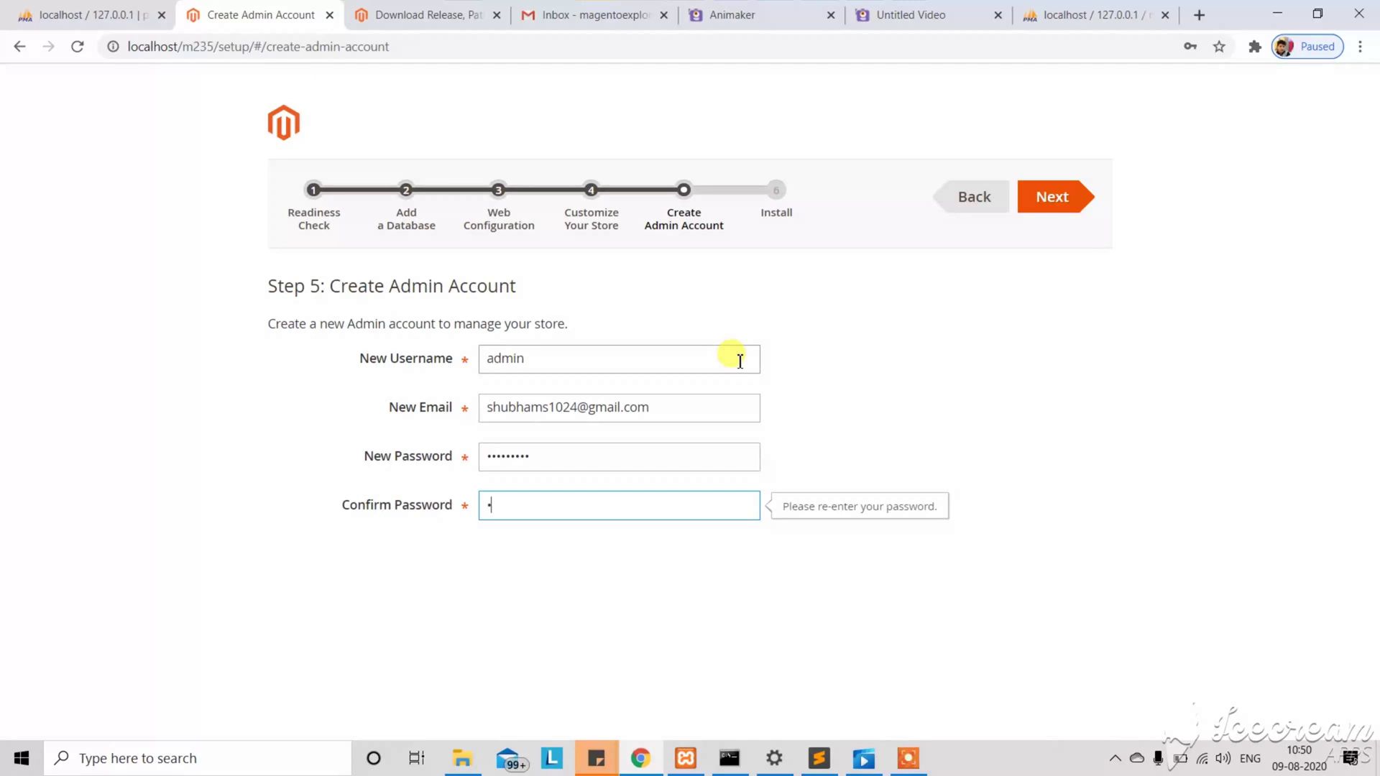
click(1043, 205)
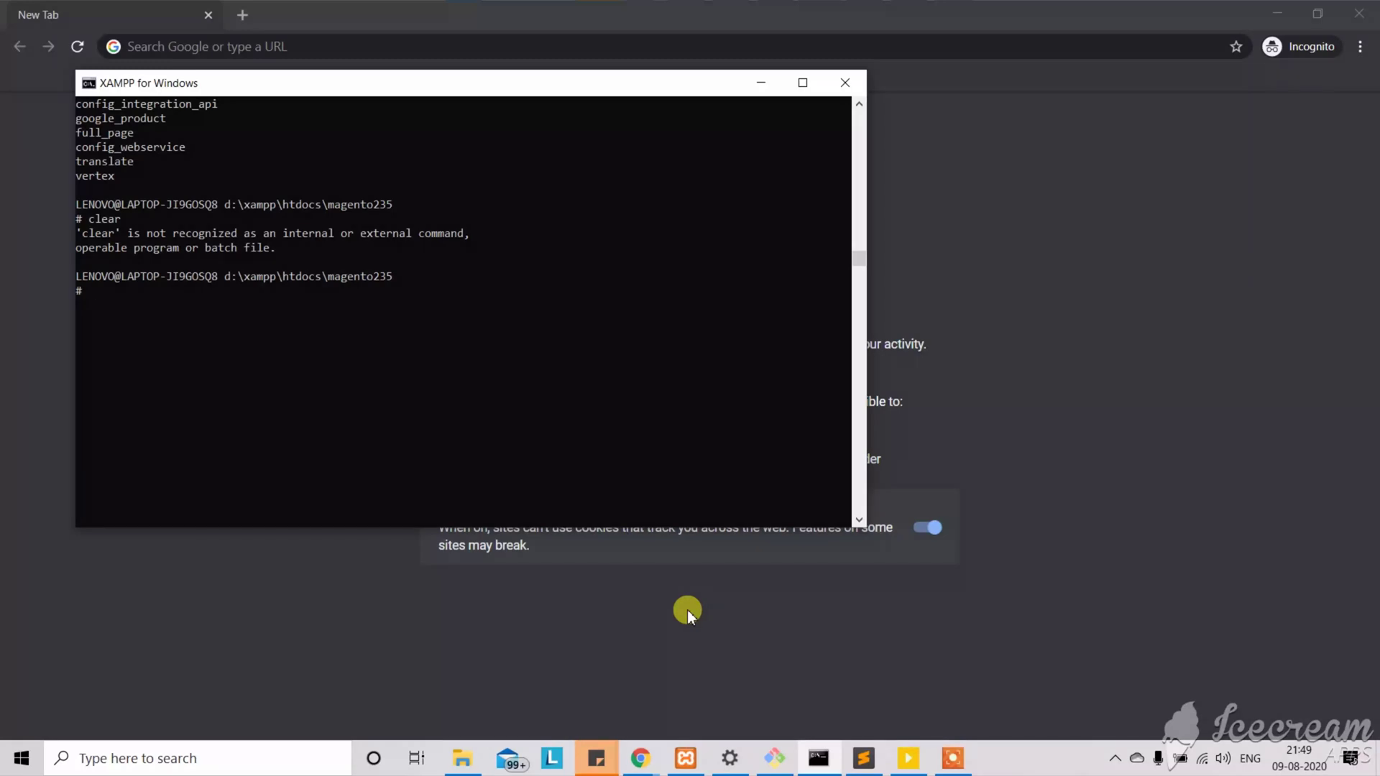
text(clear)
text( bi)
text(gento se)
text(tuop)
text(:upgrade)
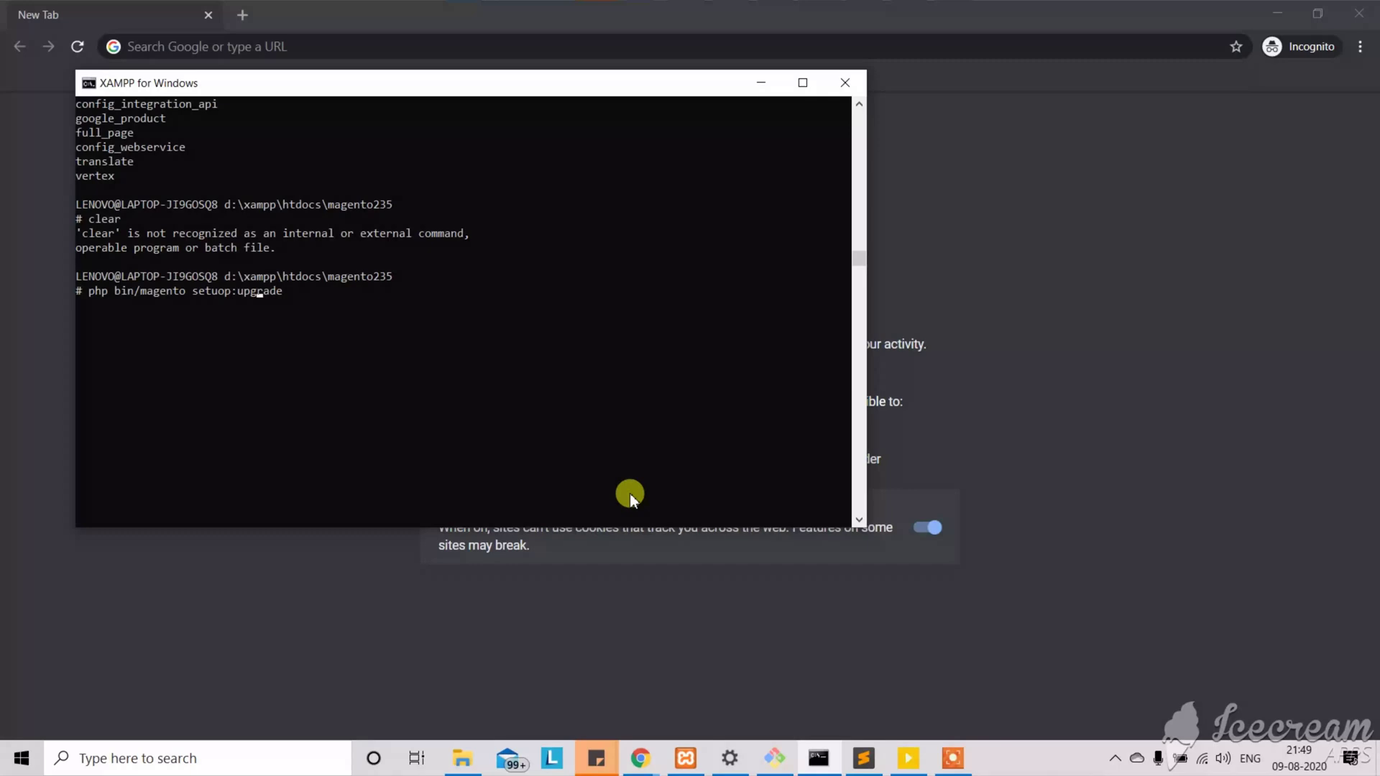
- Fix the 'setuop' typo and run php bin/magento setup:upgrade
key(Left)
key(Left)
key(Left)
key(Left)
key(BackSpace)
key(BackSpace)
text(p)
key(Return)
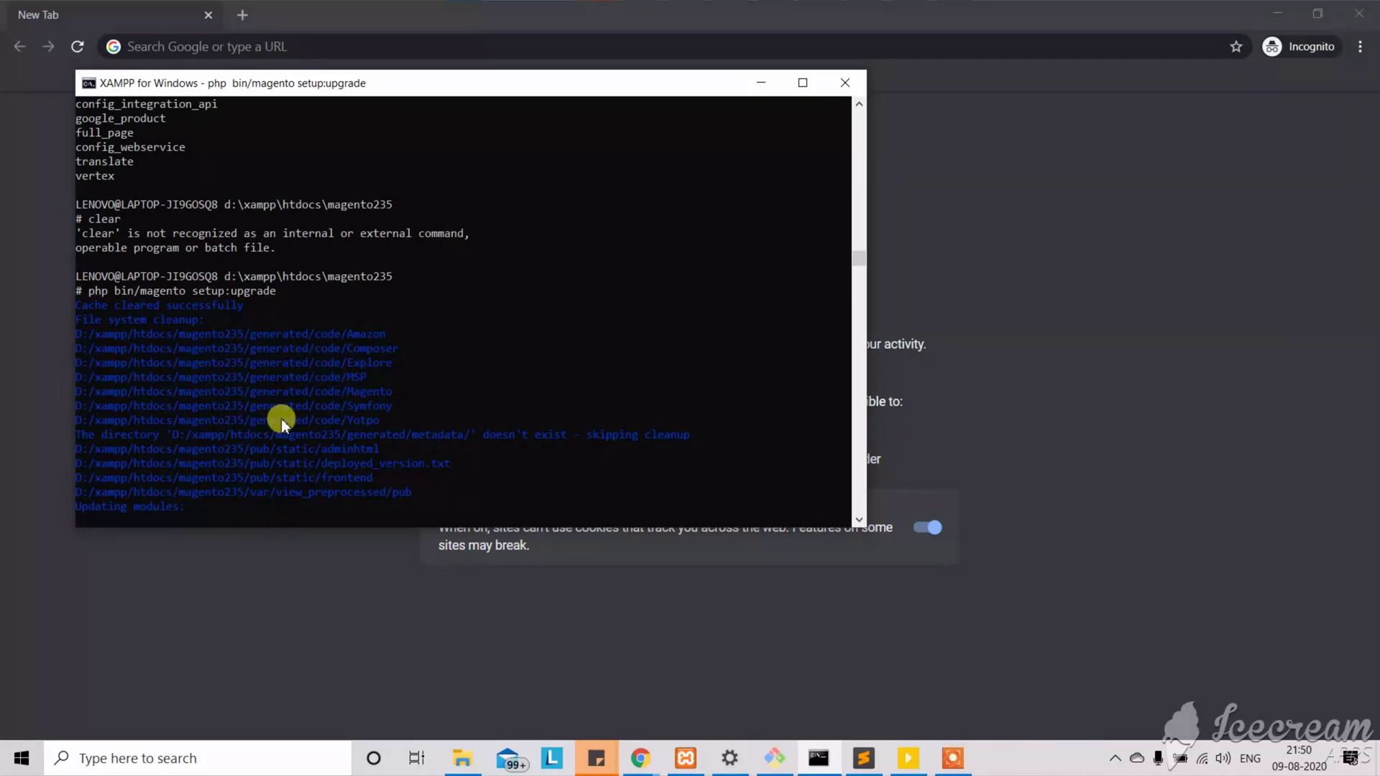
scroll(281, 418, down, 2)
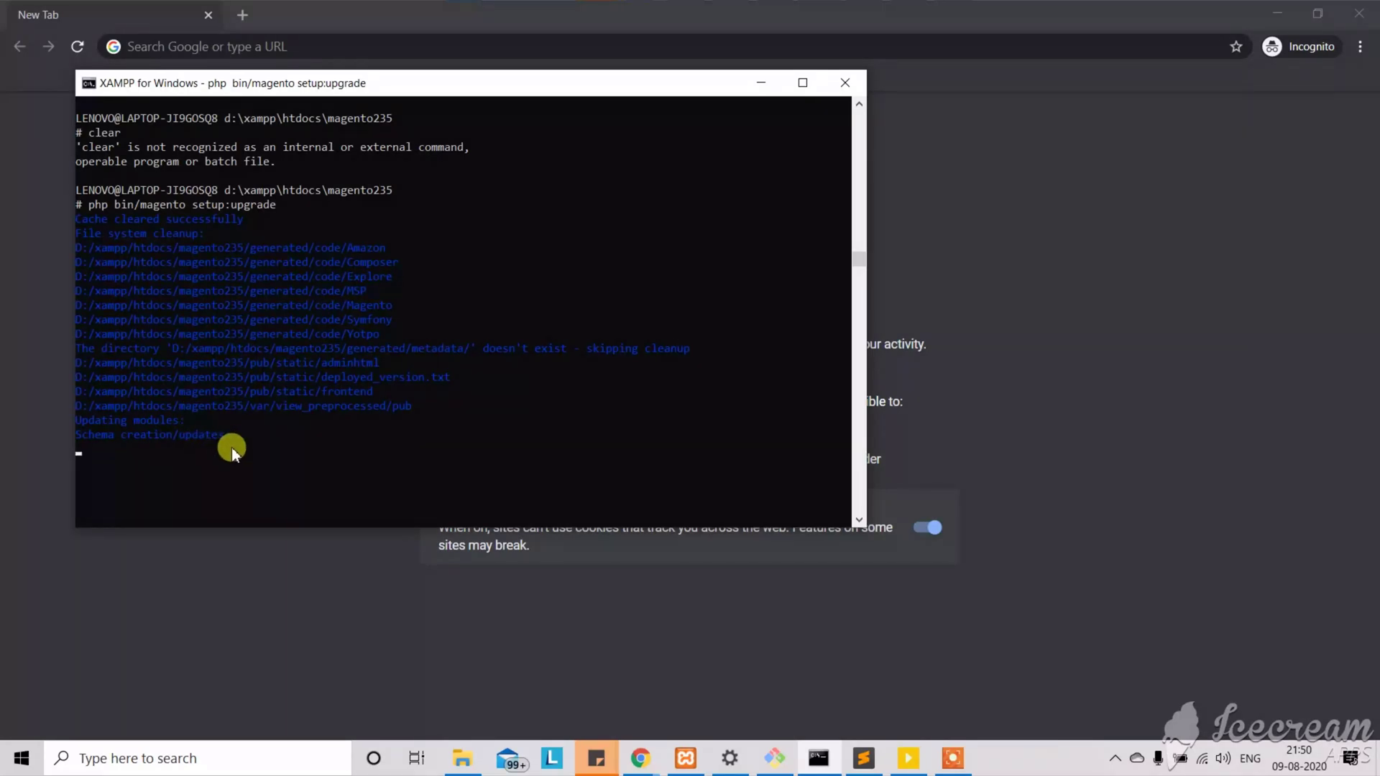
- Wait for setup:upgrade to finish, briefly selecting then clearing the 'Cache cleared successfully' line
drag(266, 224, 97, 223)
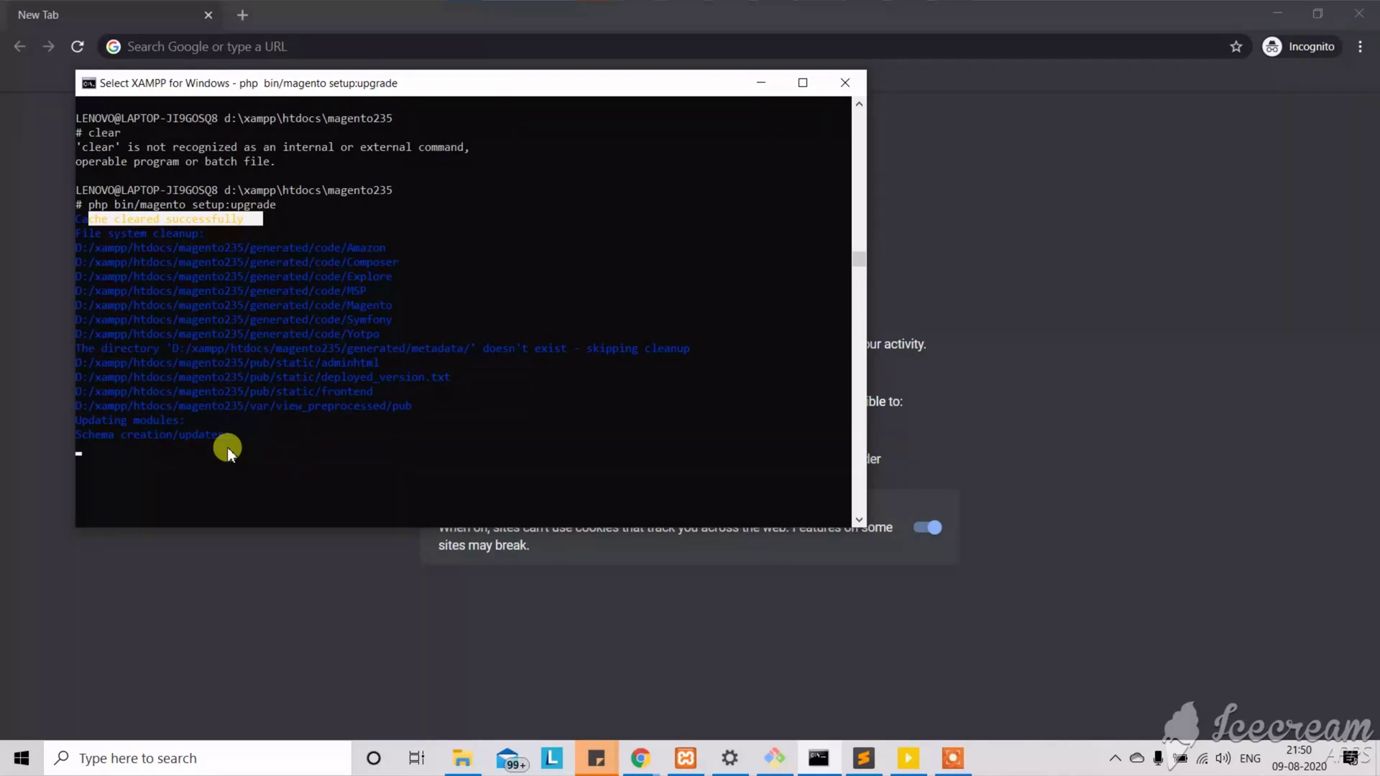
click(570, 454)
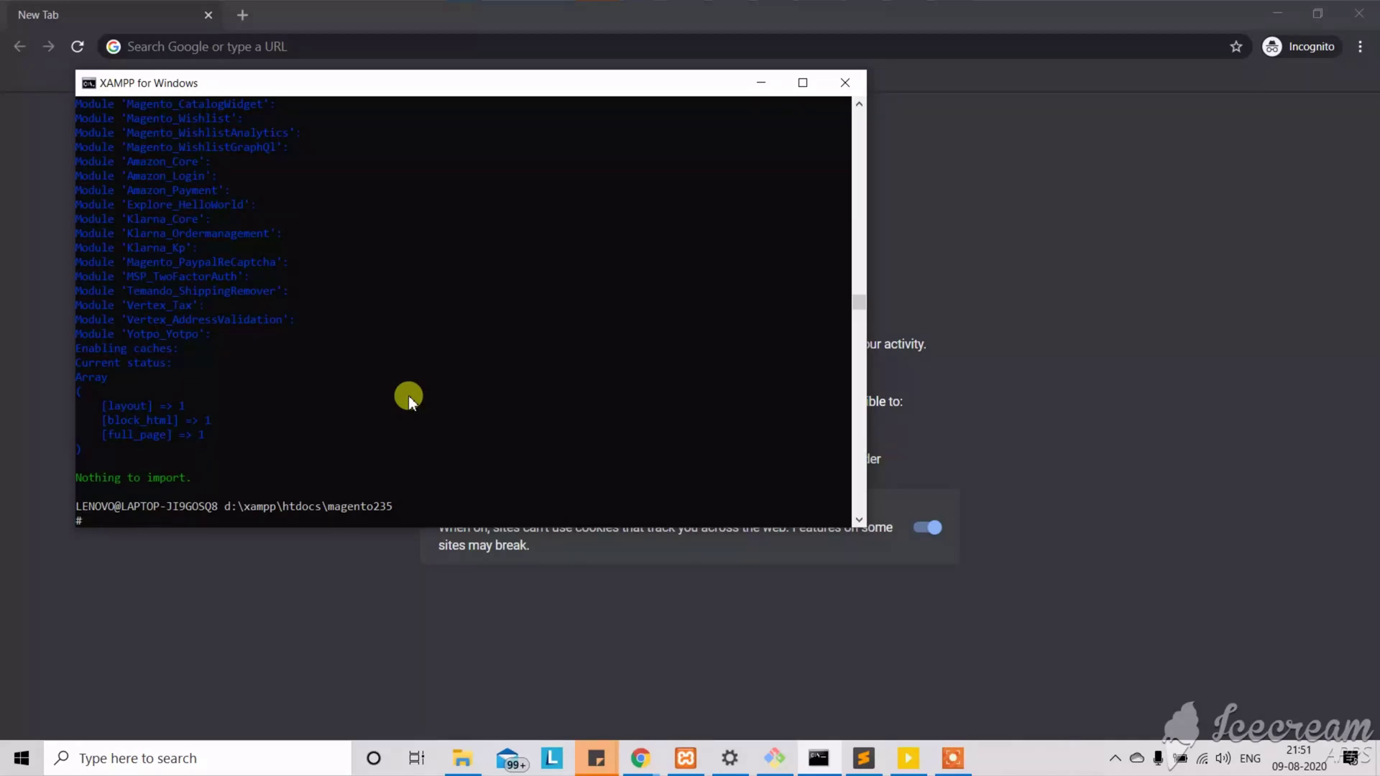
text(php )
text(bin/magento)
text( setup:)
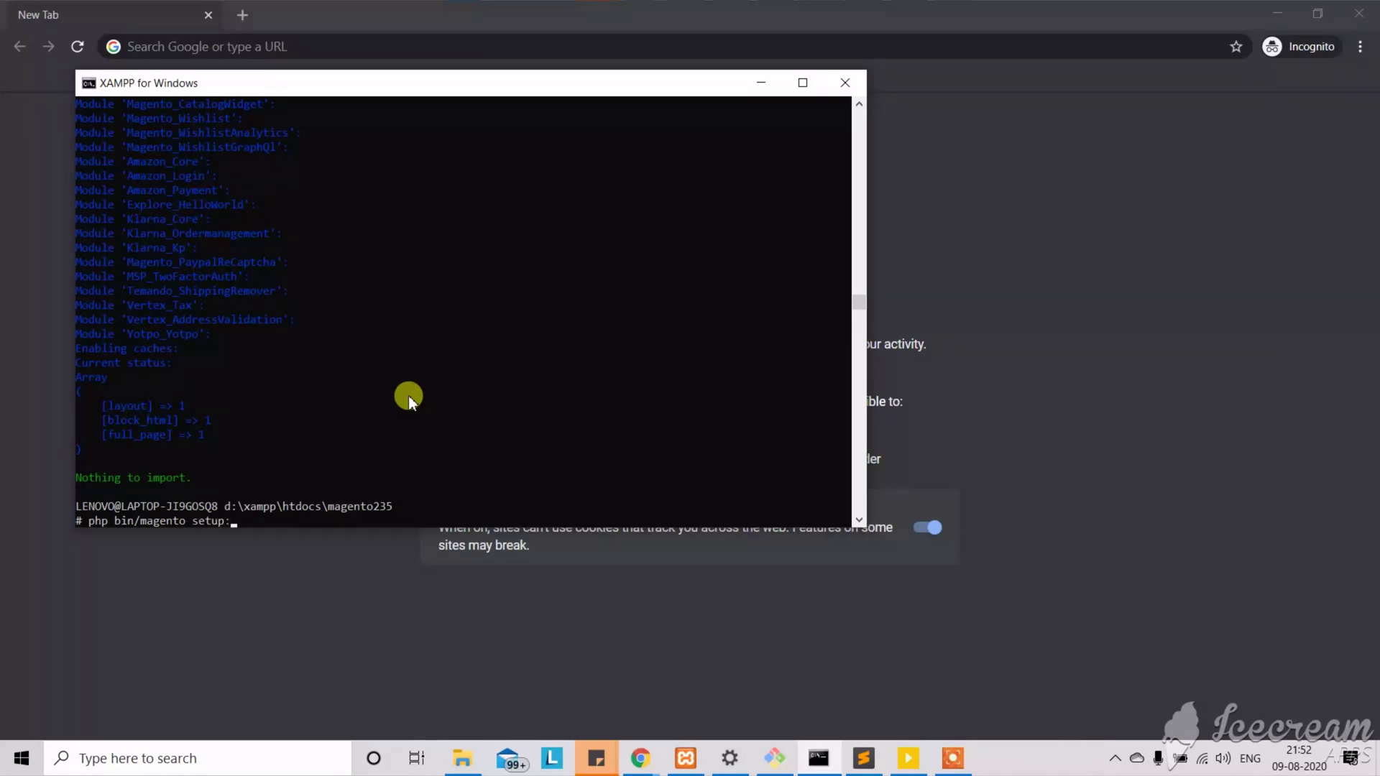
text(static-co)
text(ntent:de)
text(ploy -f)
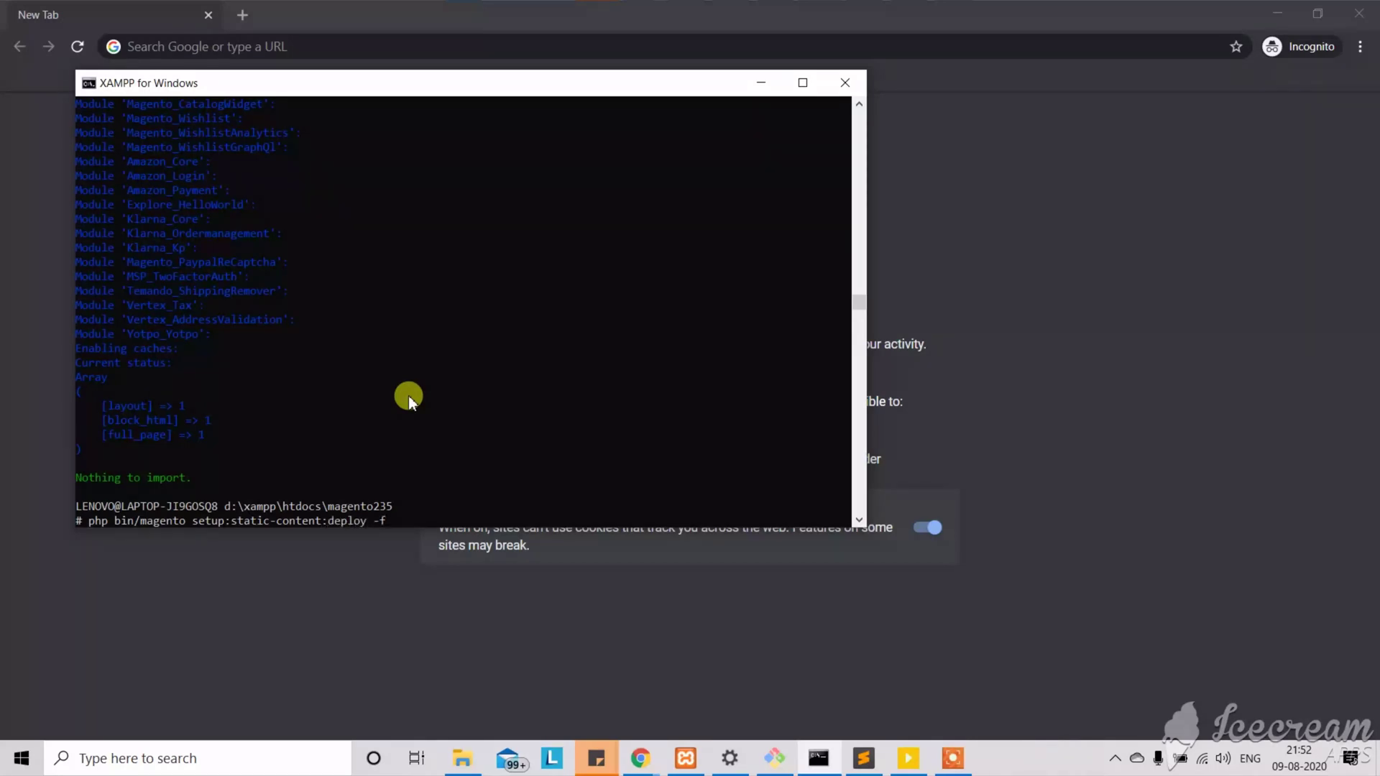
- Run the forced static-content deploy until blank, backend and luma themes reach 100%
key(Return)
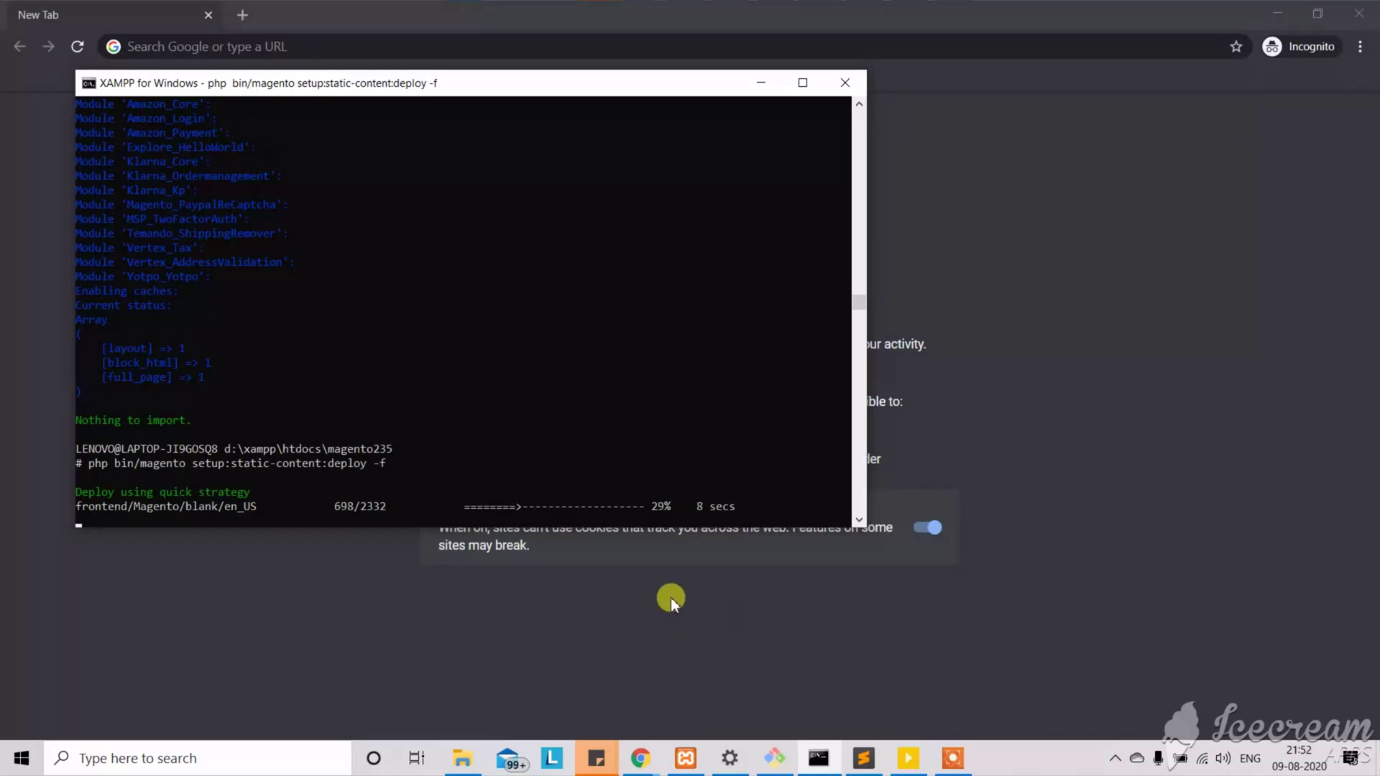
click(951, 760)
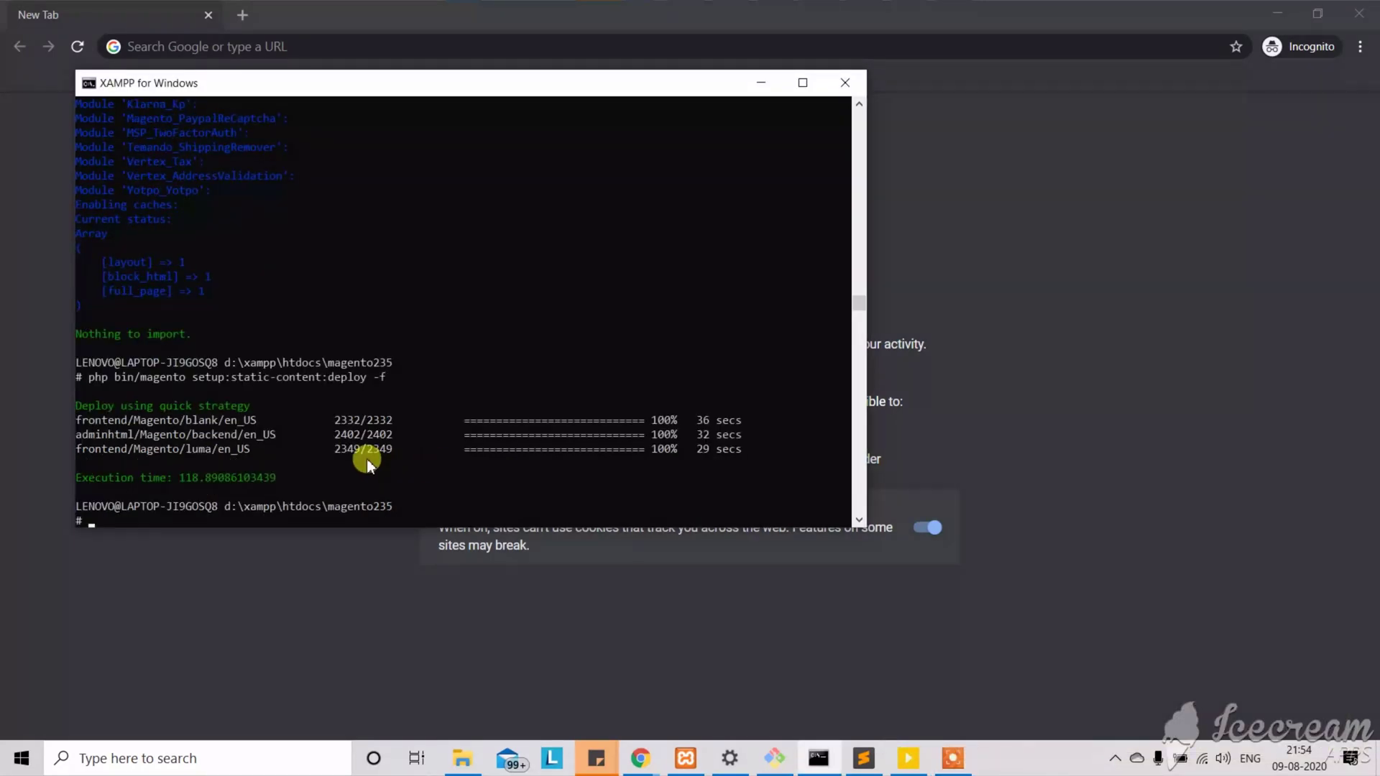
- Edit the recalled deploy command into cache:flush and run it to clear Magento's cache
key(Up)
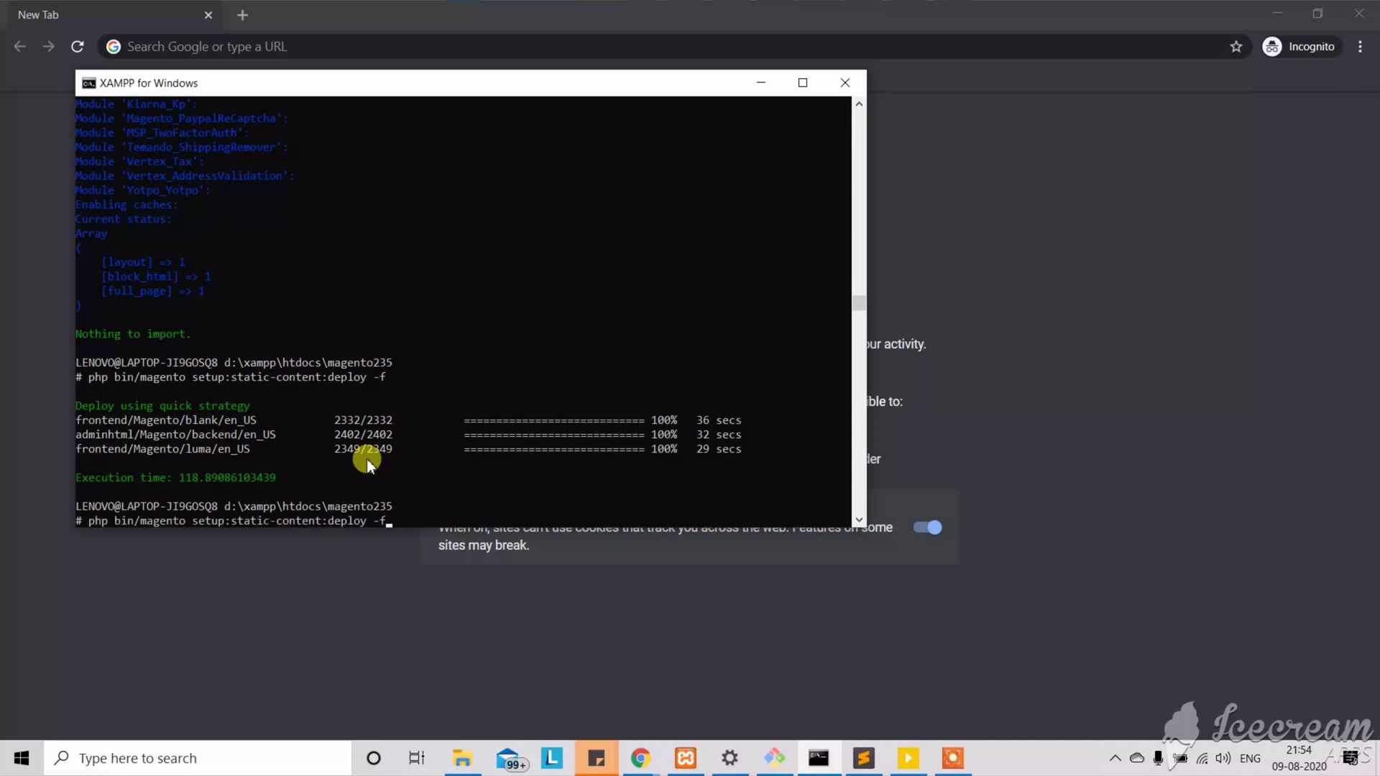
key(BackSpace)
key(BackSpace)
key(BackSpace)
key(BackSpace)
key(BackSpace)
key(BackSpace)
key(BackSpace)
key(BackSpace)
key(BackSpace)
key(BackSpace)
key(BackSpace)
key(BackSpace)
key(BackSpace)
key(BackSpace)
key(BackSpace)
text(cac)
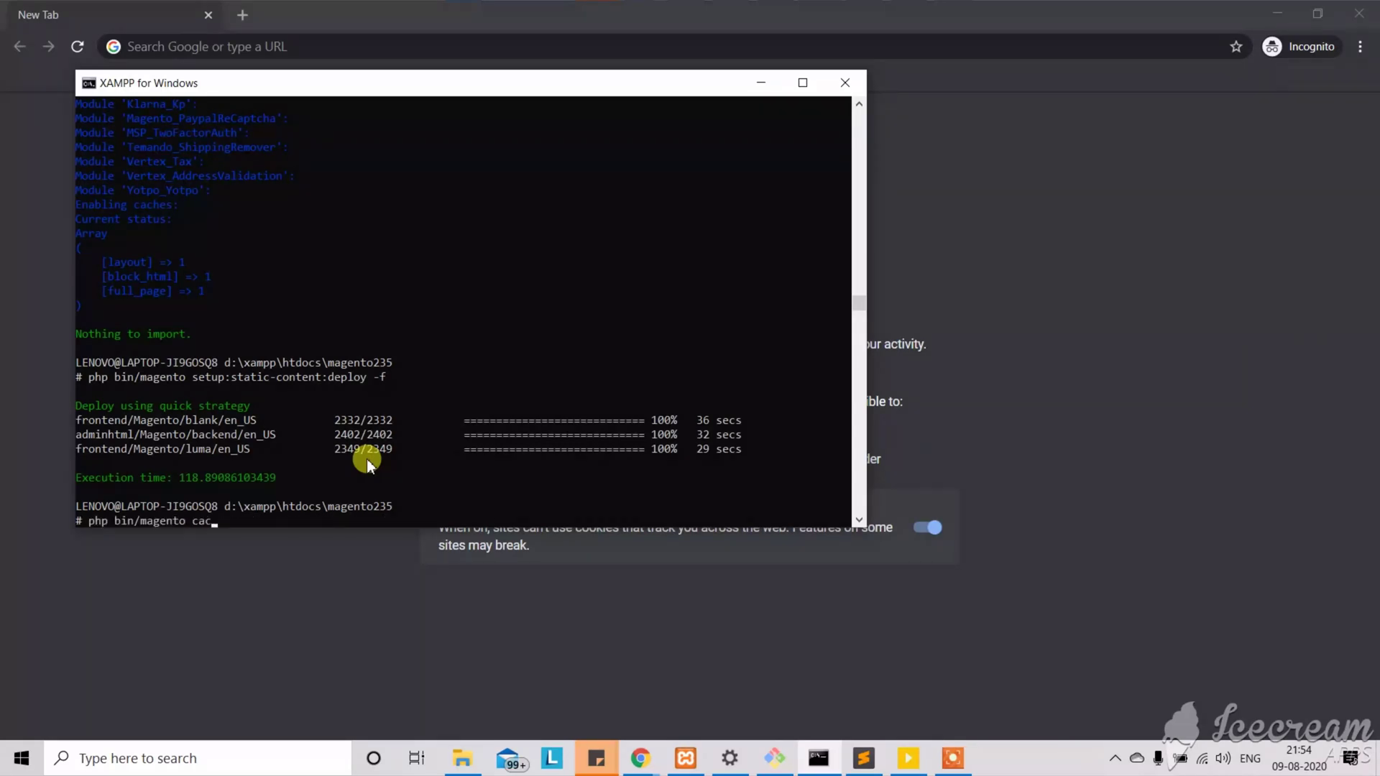
text(he:flush)
key(Return)
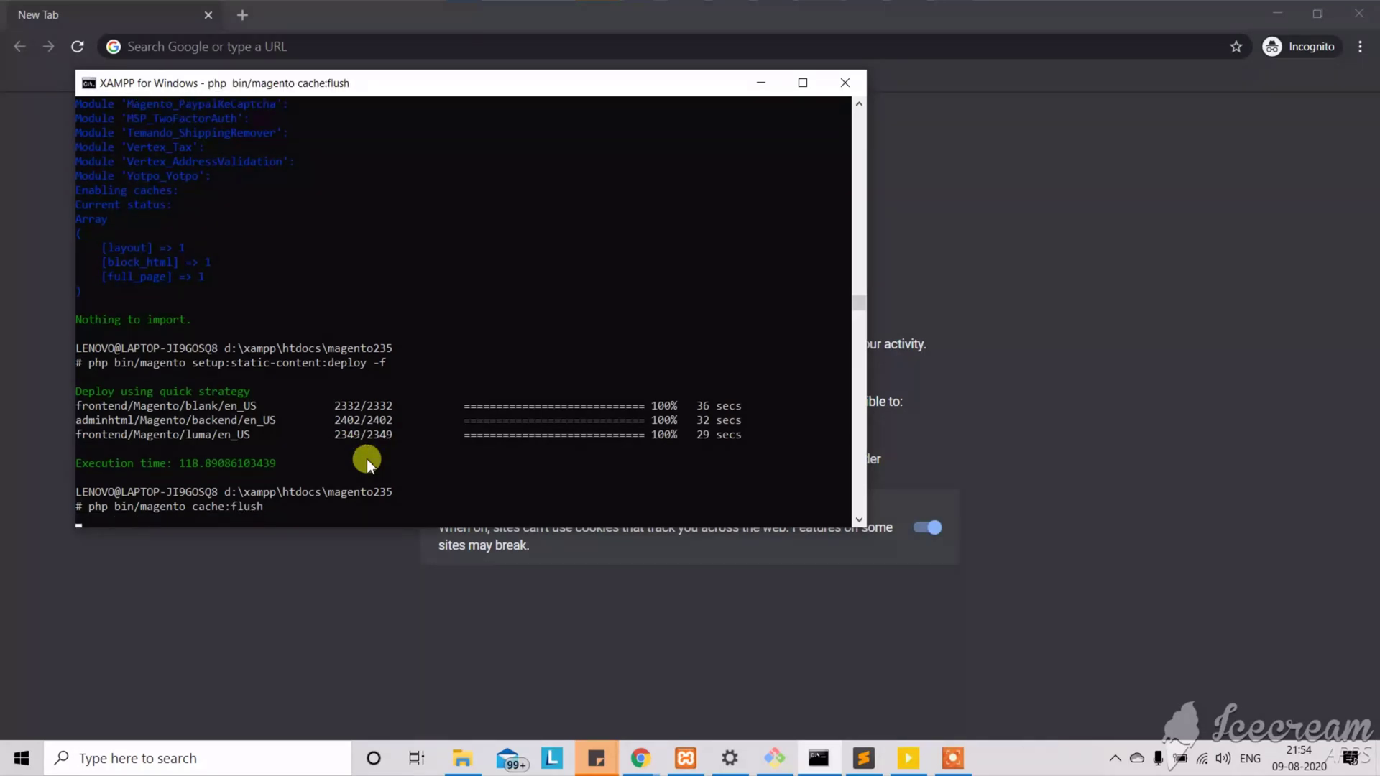
- Load the Luma storefront home page at localhost/magento235
click(249, 46)
text(localhost/magento235)
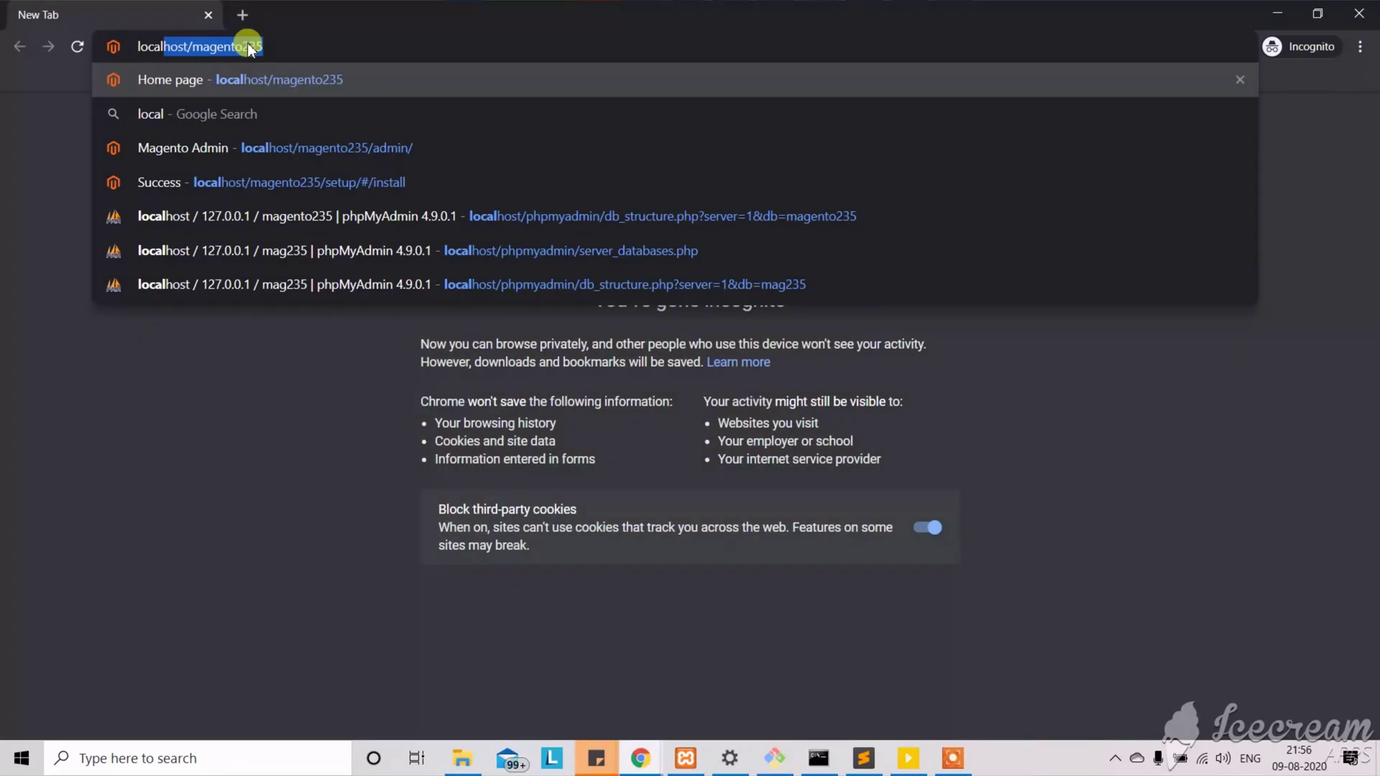
key(Return)
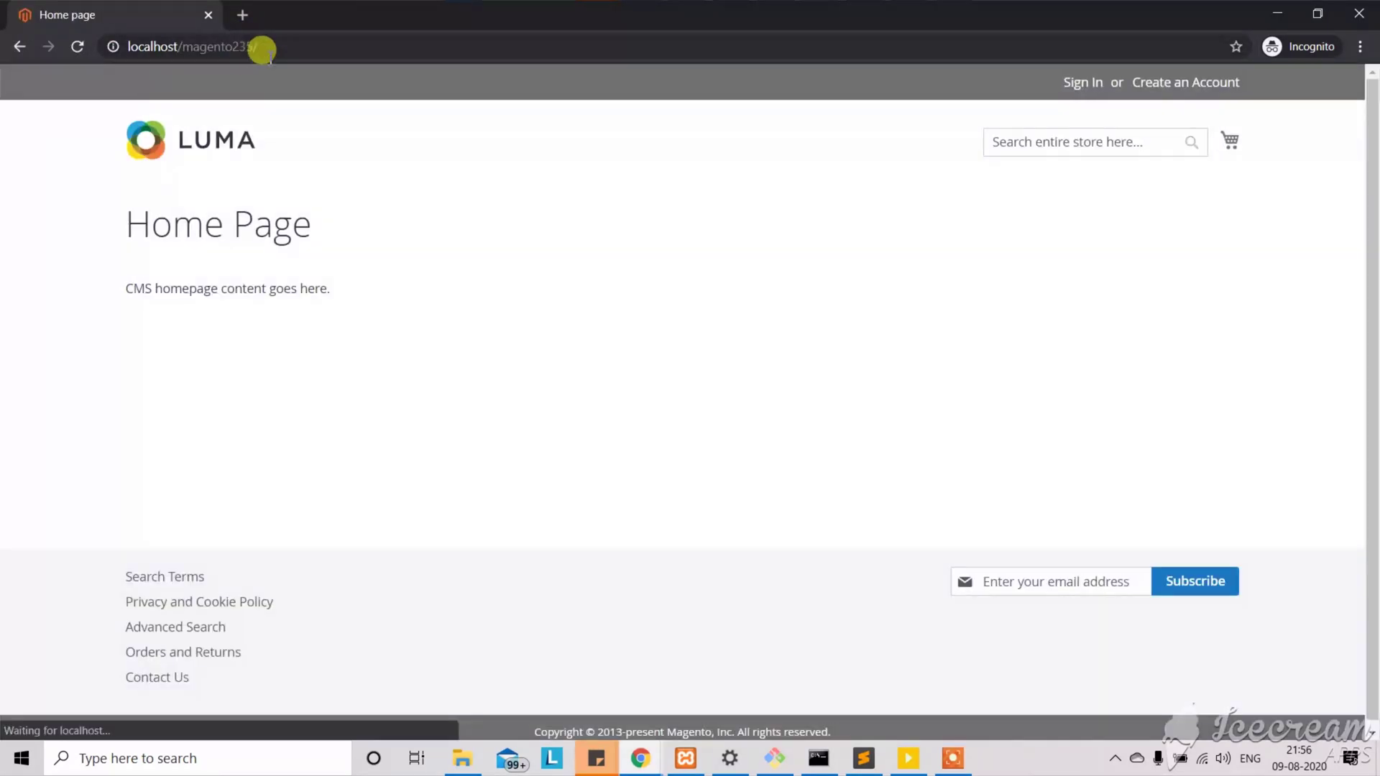
- Open the localhost/magento235/admin/ sign-in page in a new tab
click(270, 43)
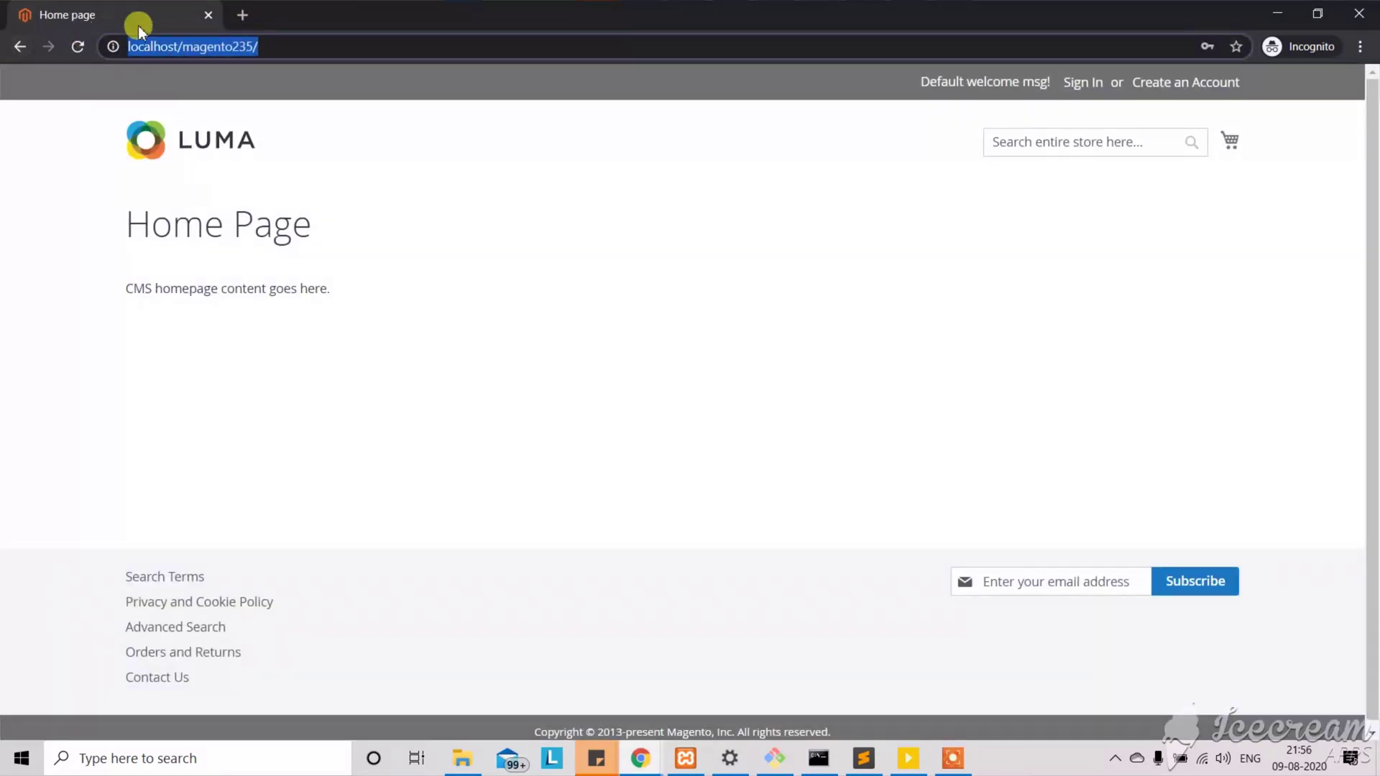
click(242, 14)
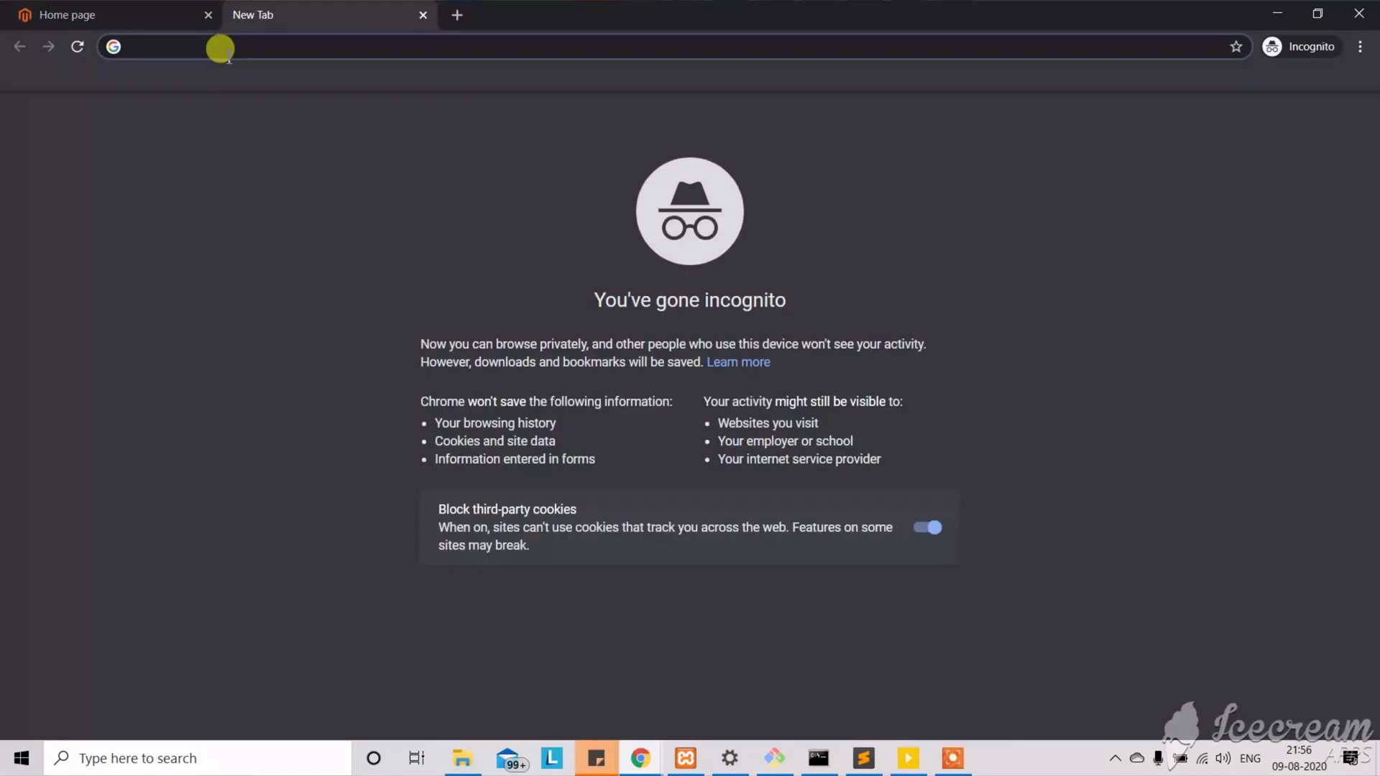
text(http://localhost/magento235/)
key(Down)
key(Down)
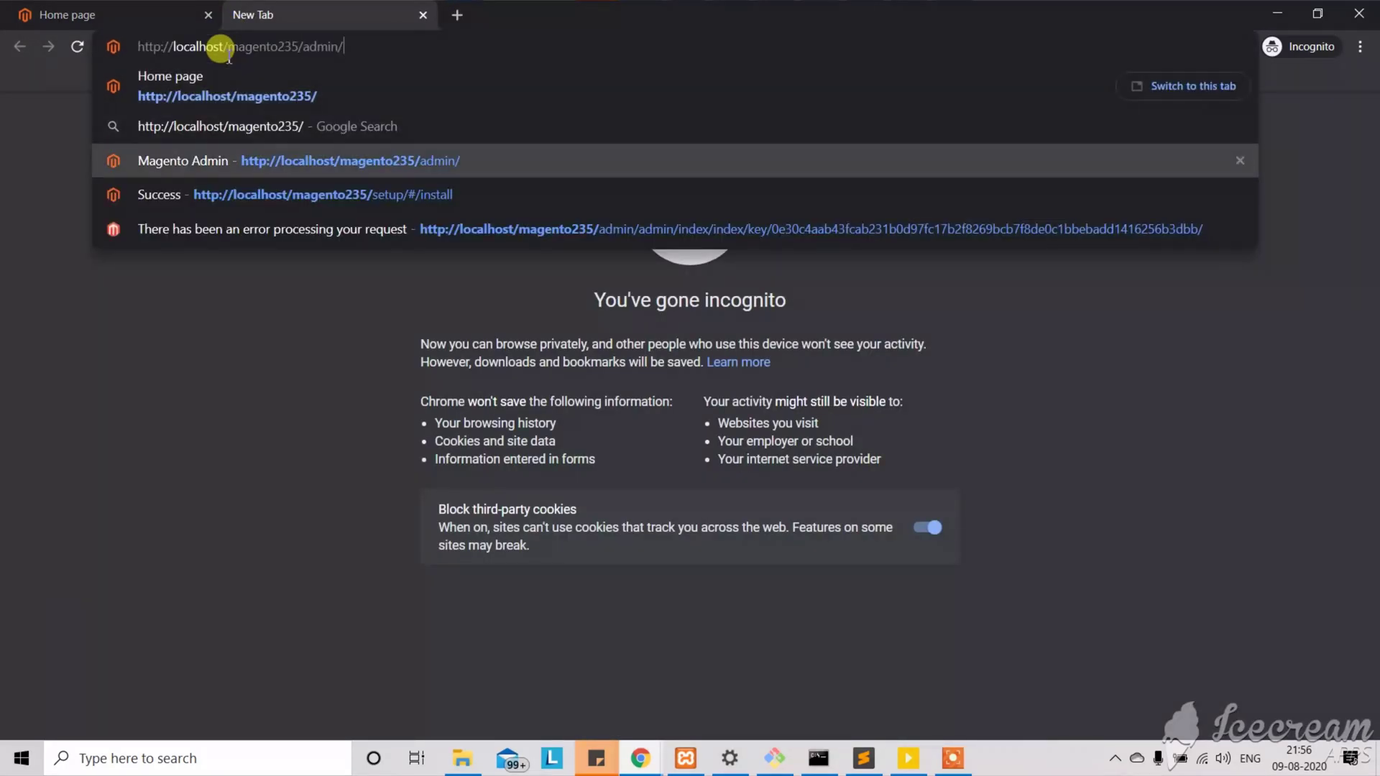
key(Return)
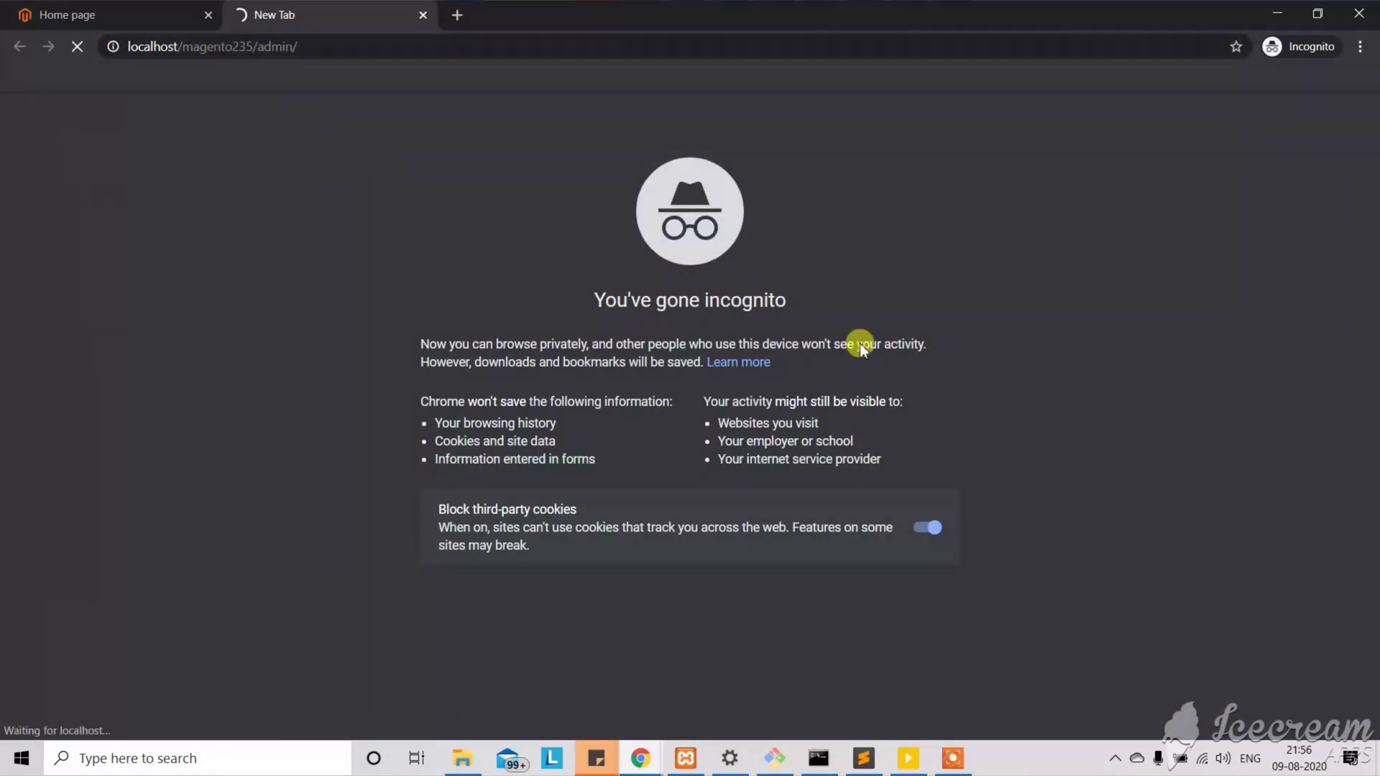
- Sign in as admin using the autofilled saved credentials, reaching the Dashboard
click(662, 391)
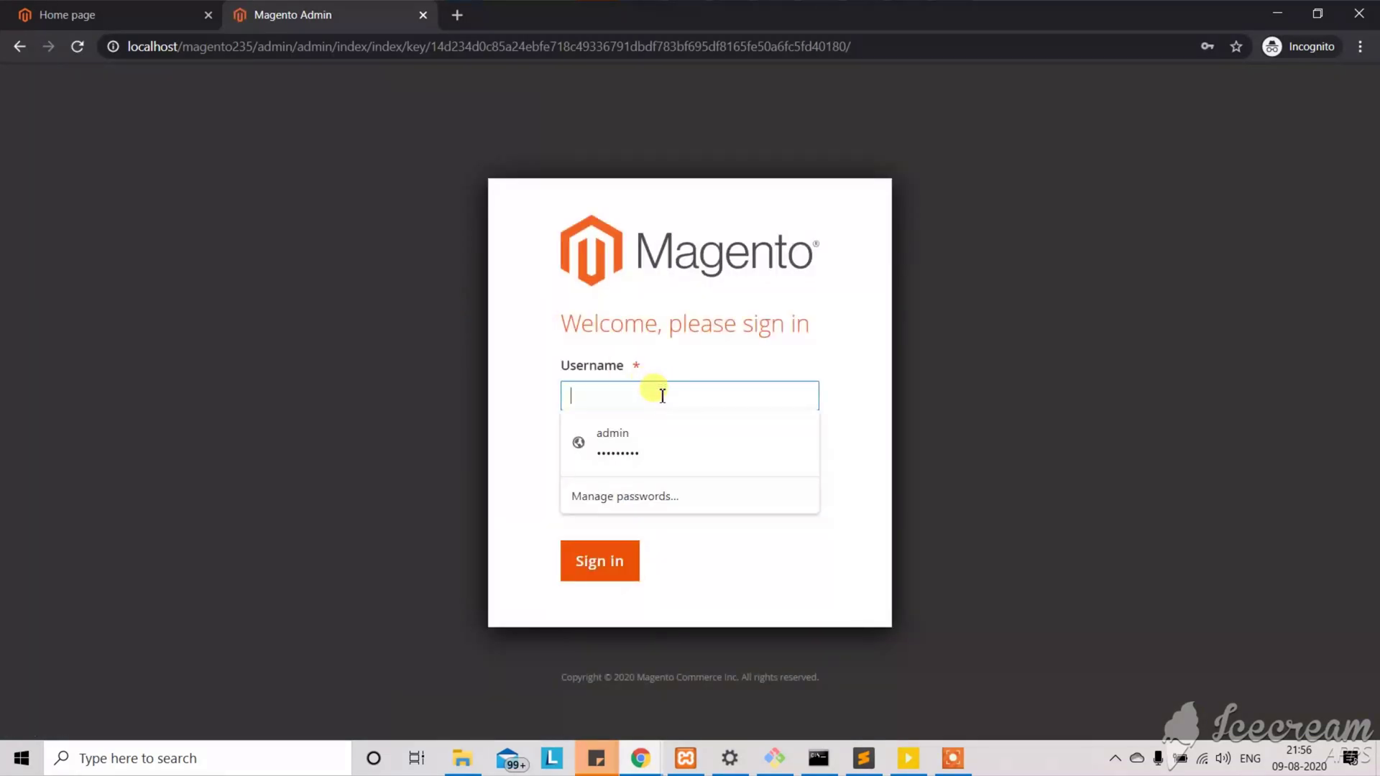
click(637, 431)
click(607, 562)
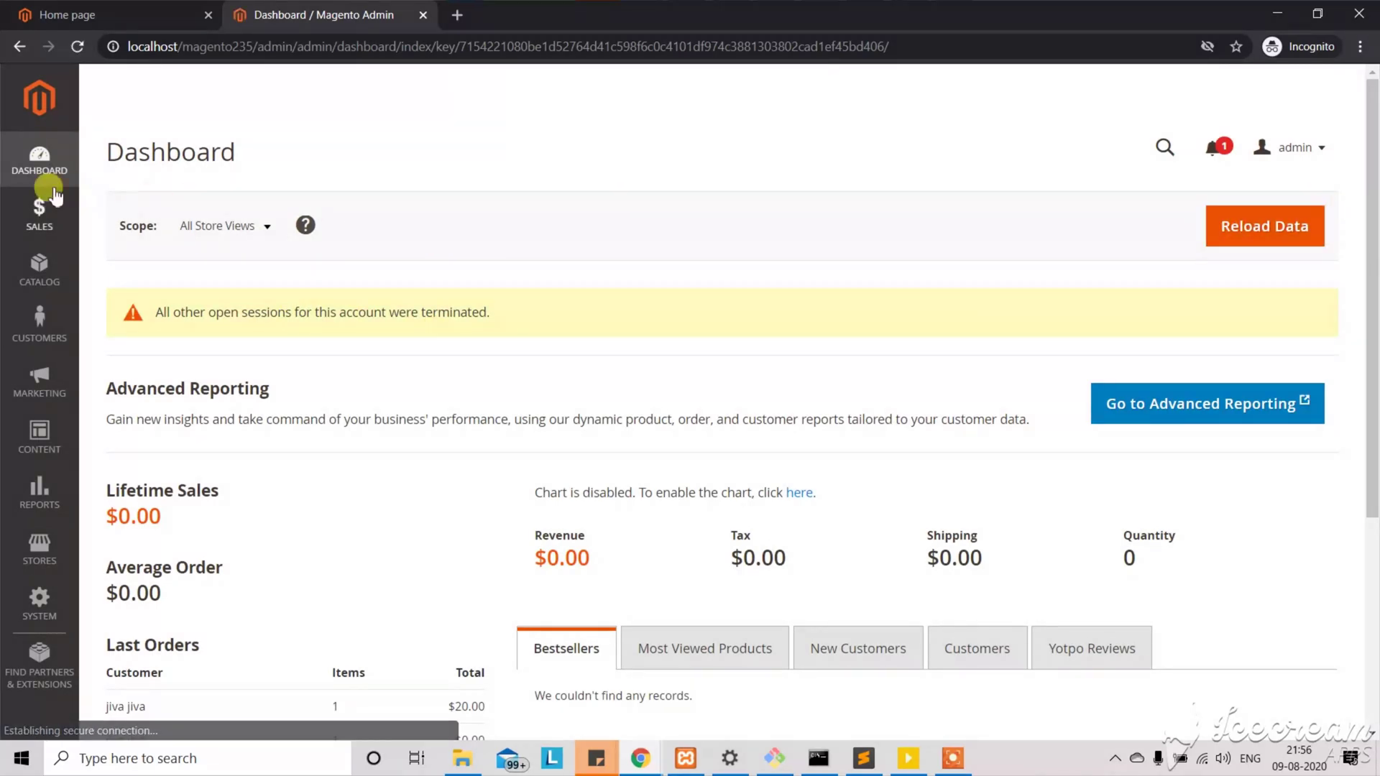
drag(1372, 158, 1372, 426)
mouse_move(1346, 656)
mouse_down()
mouse_move(1210, 659)
mouse_move(1339, 659)
mouse_up()
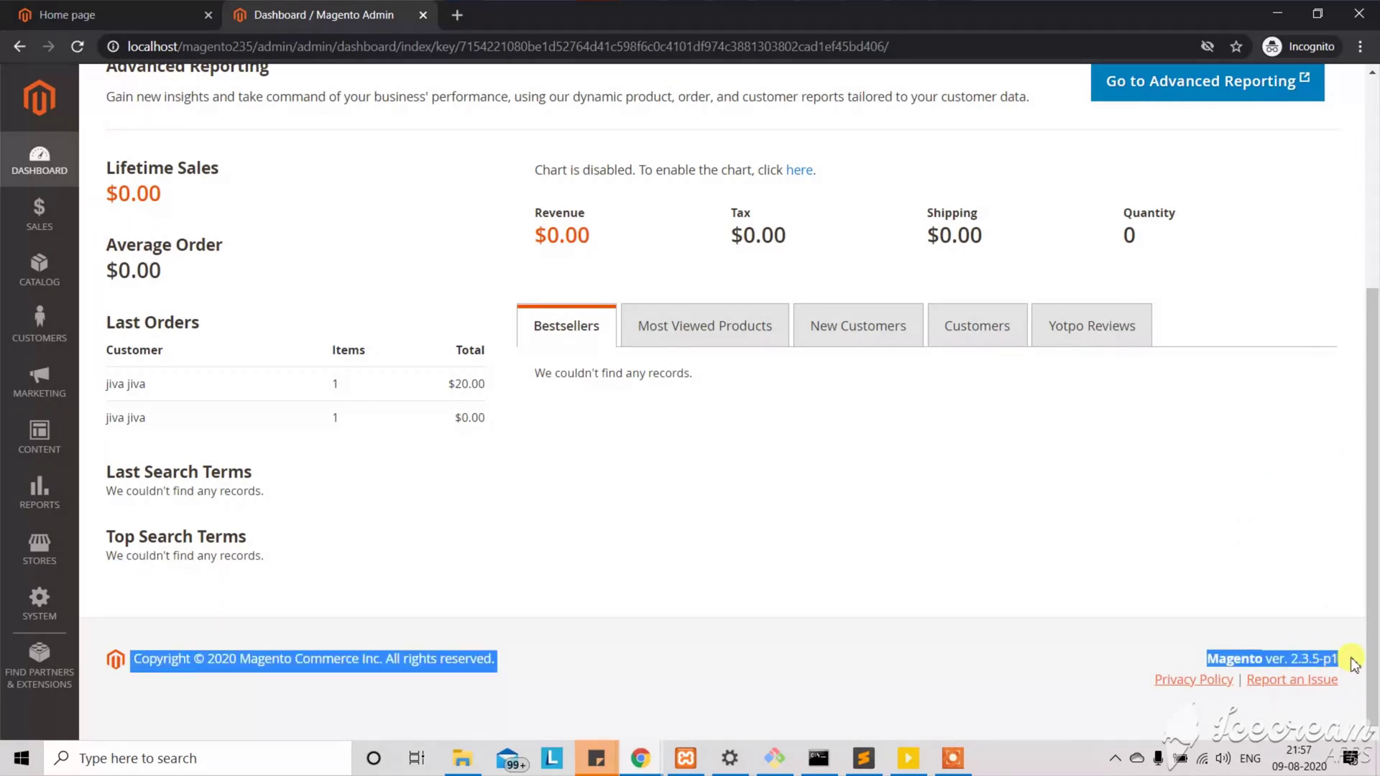
click(616, 671)
scroll(604, 624, up, 1)
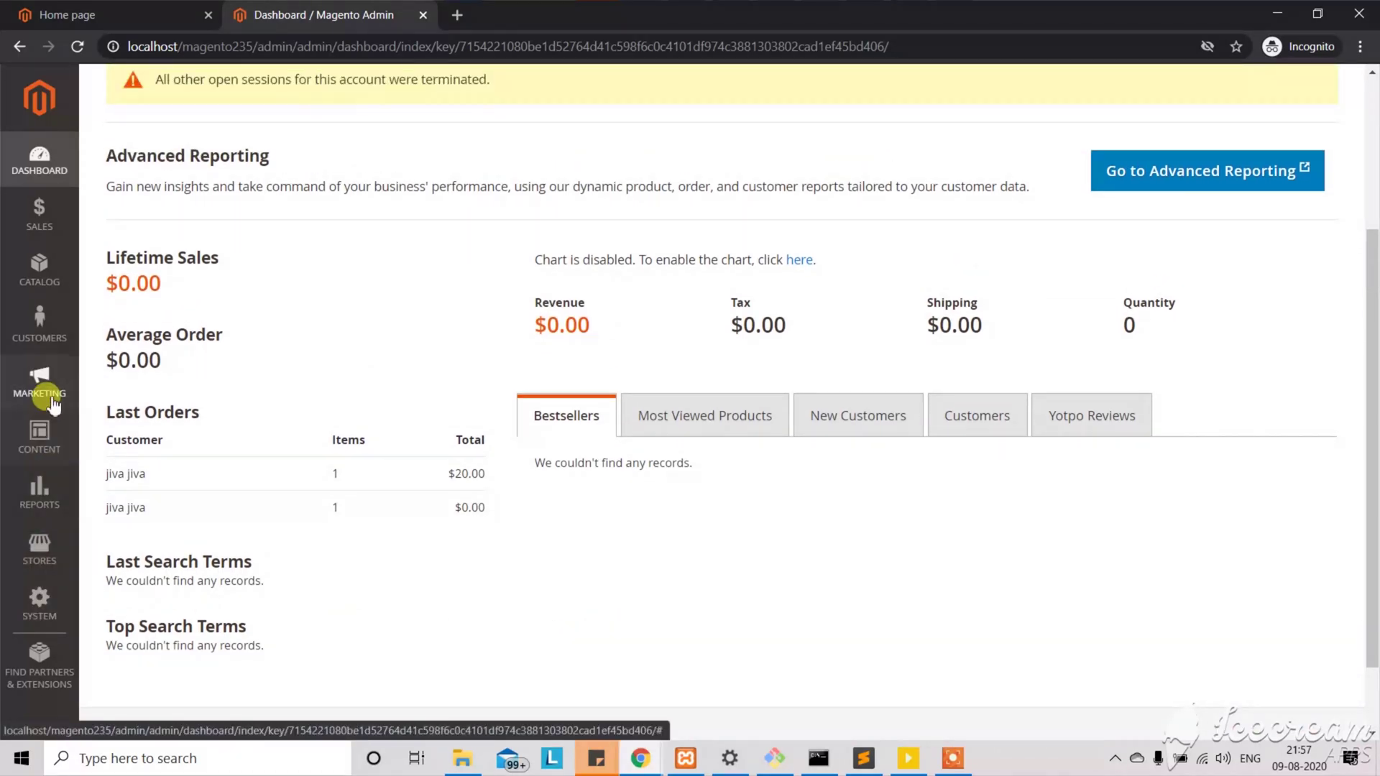
scroll(307, 287, up, 3)
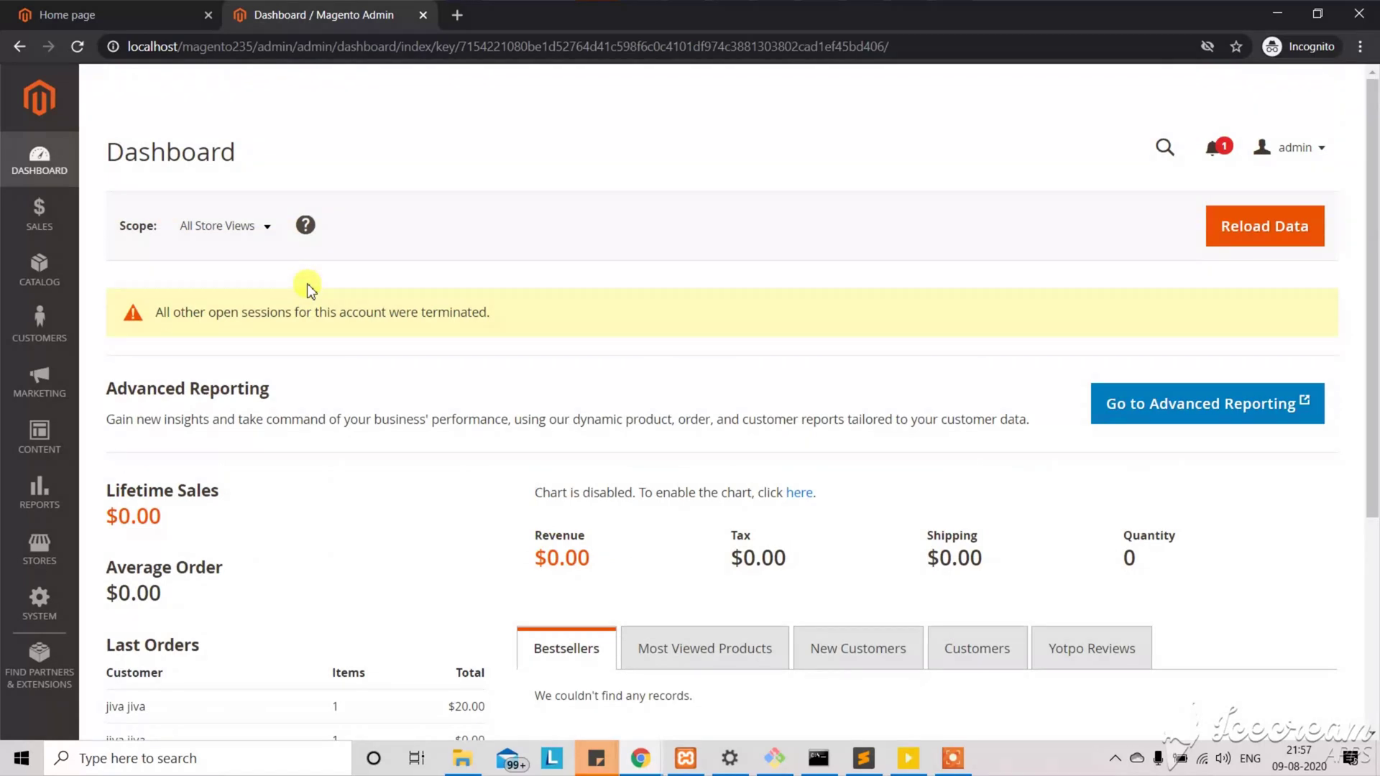